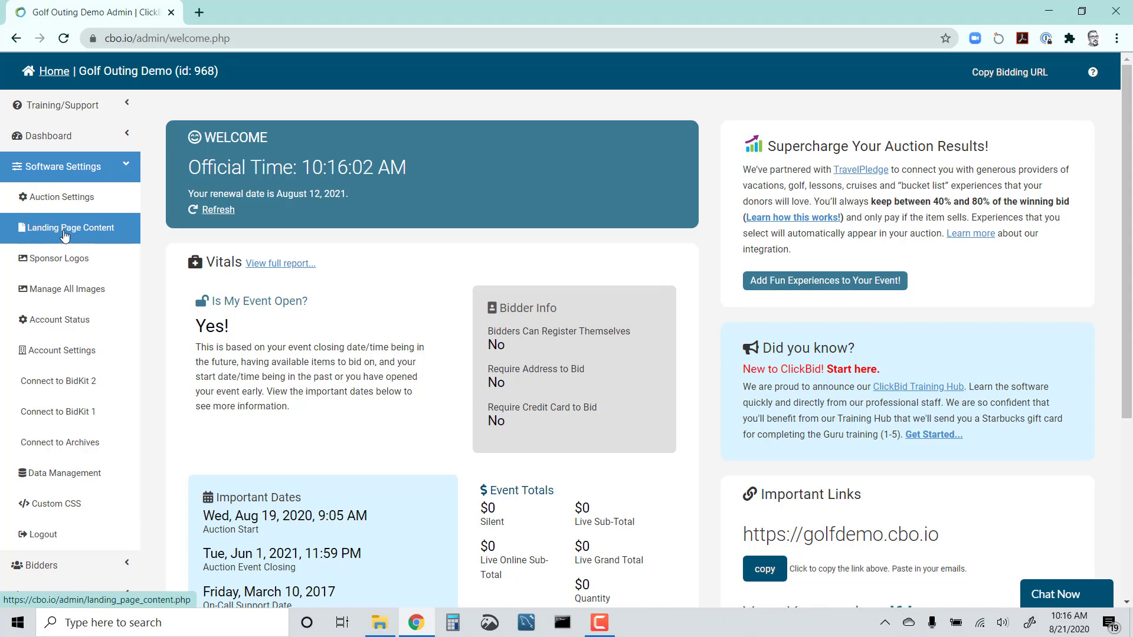
Step: Open the Landing Page Content settings for the Golf Outing Demo event and look over the Page Settings
left_click(65, 235)
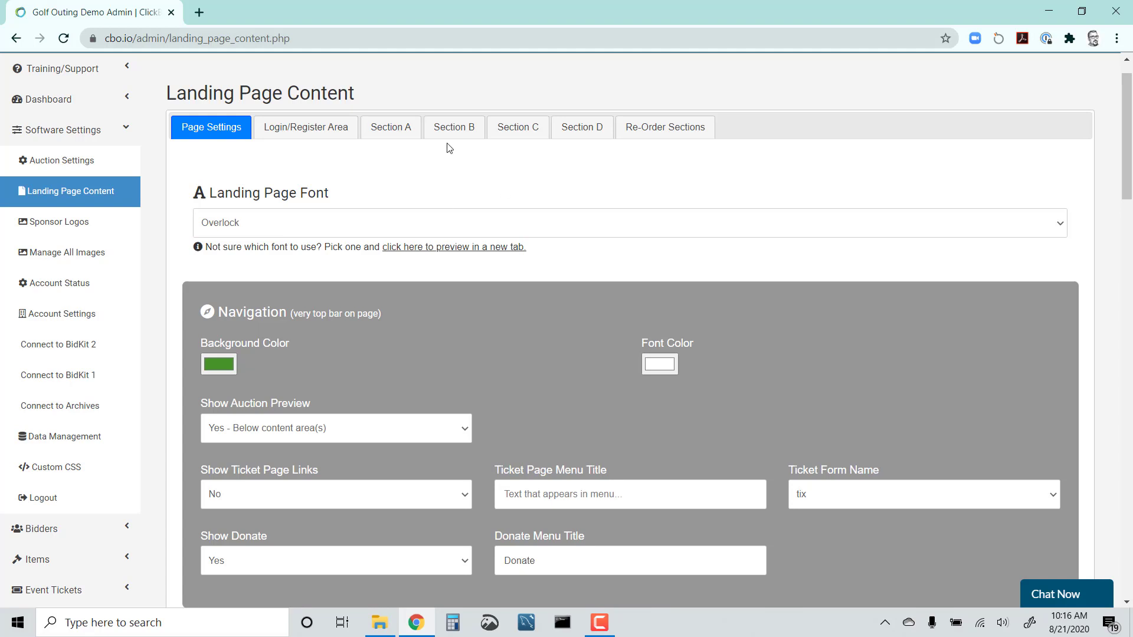
scroll(81, 346, "down", 1)
scroll(81, 347, "down", 2)
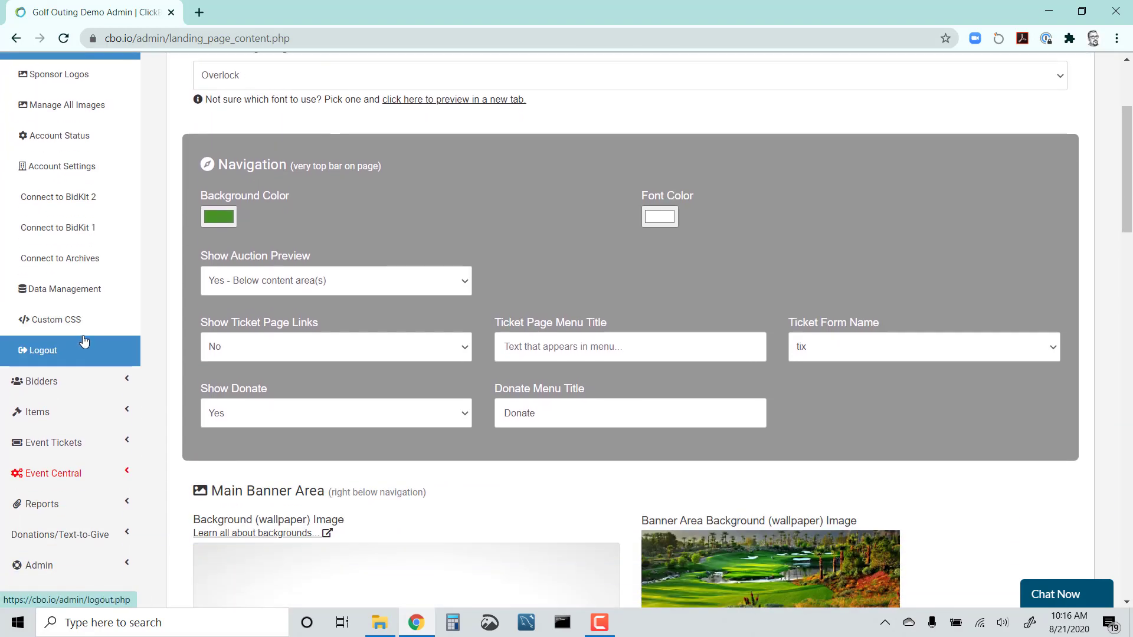
Step: Open the event's public landing page in a separate browser tab, then return to the admin settings
left_click(84, 402)
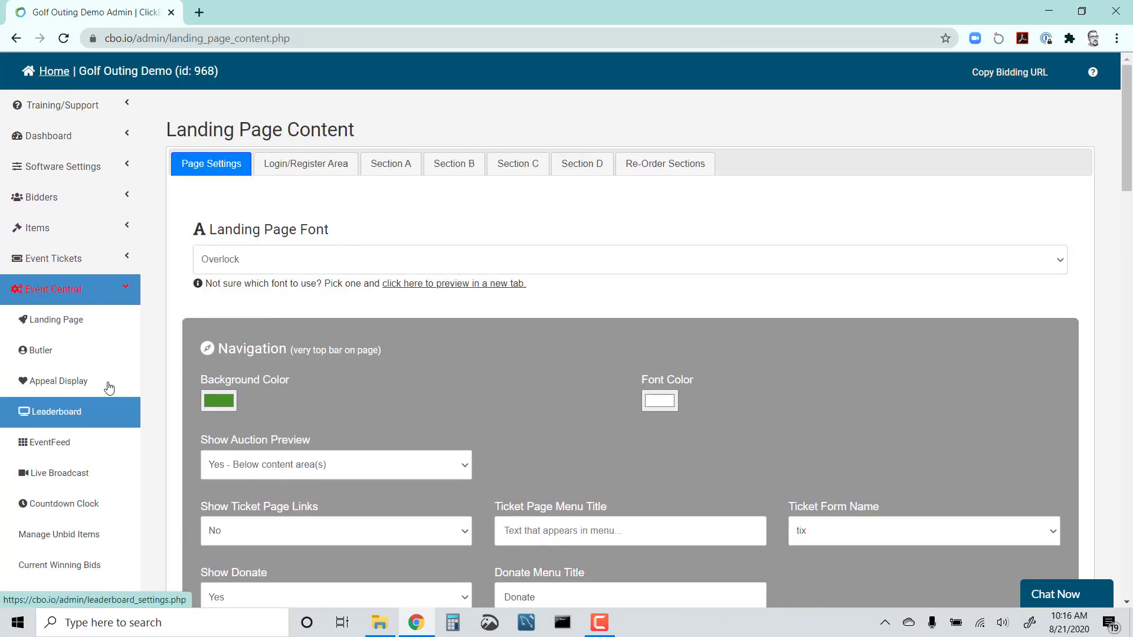
left_click(54, 322)
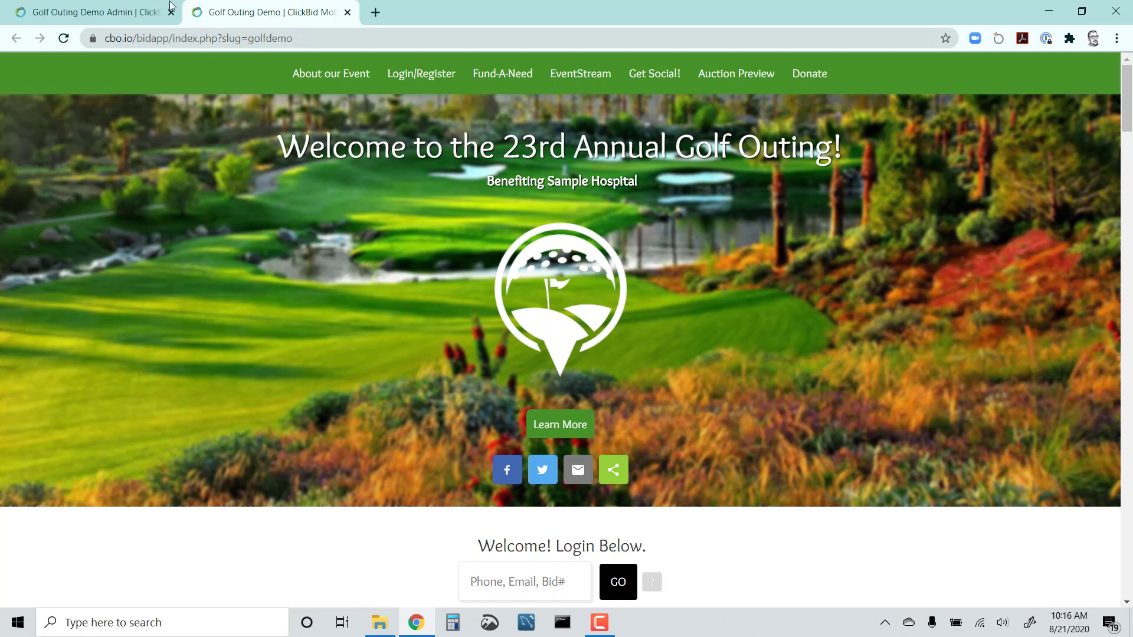
left_click(118, 13)
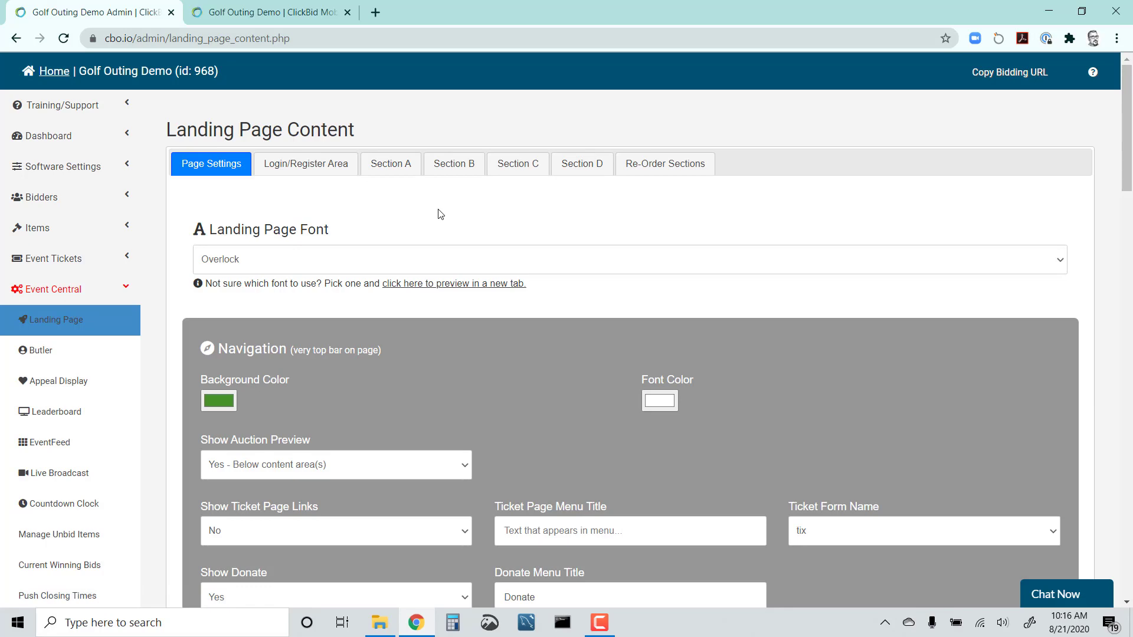
Step: Examine the public landing page from the banner and login area through the content sections to the auction preview
left_click(219, 10)
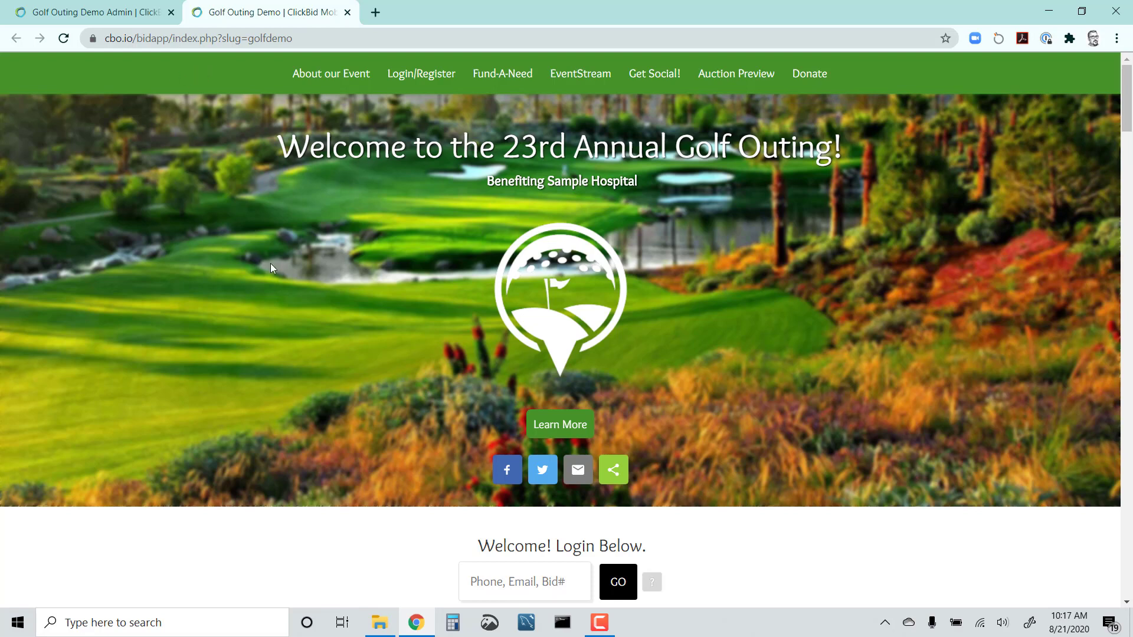
scroll(271, 264, "down", 5)
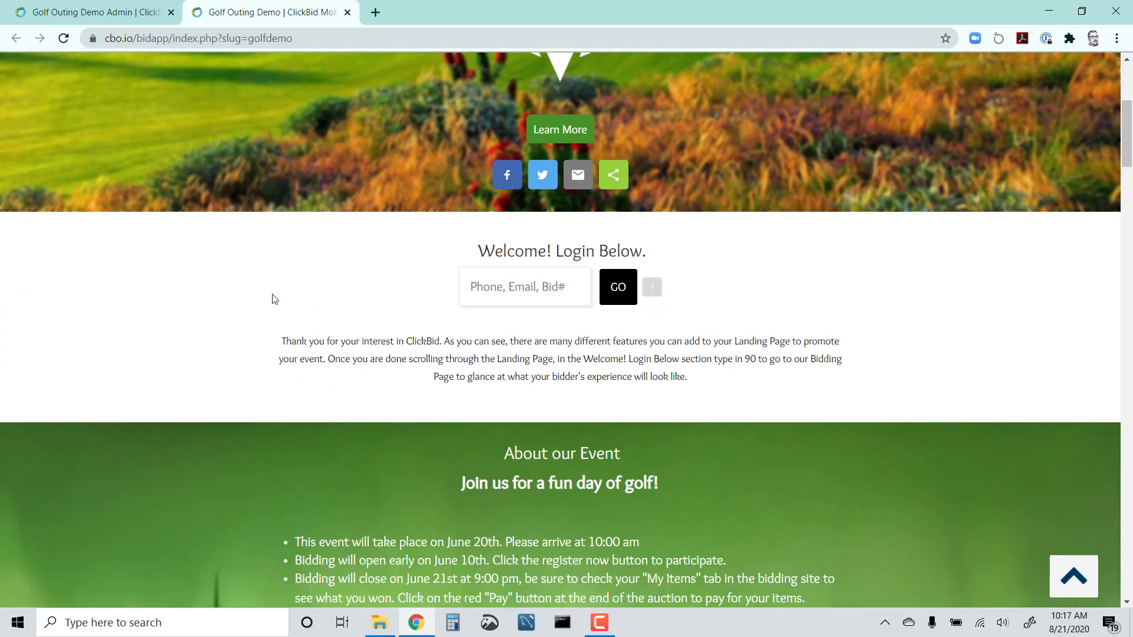
scroll(254, 250, "down", 5)
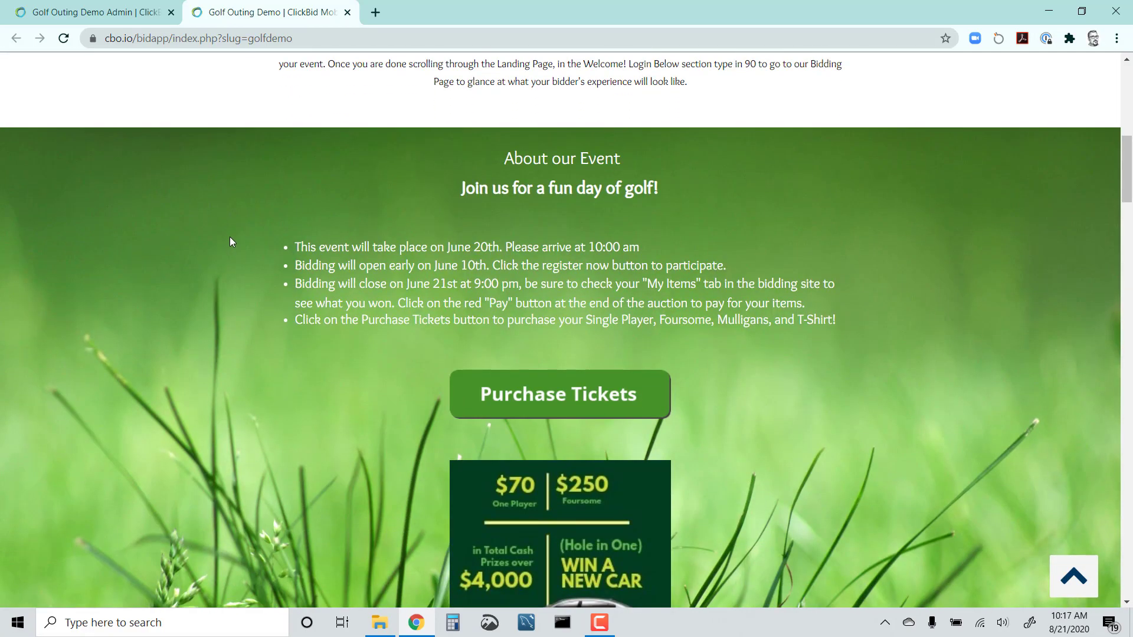
scroll(230, 241, "down", 10)
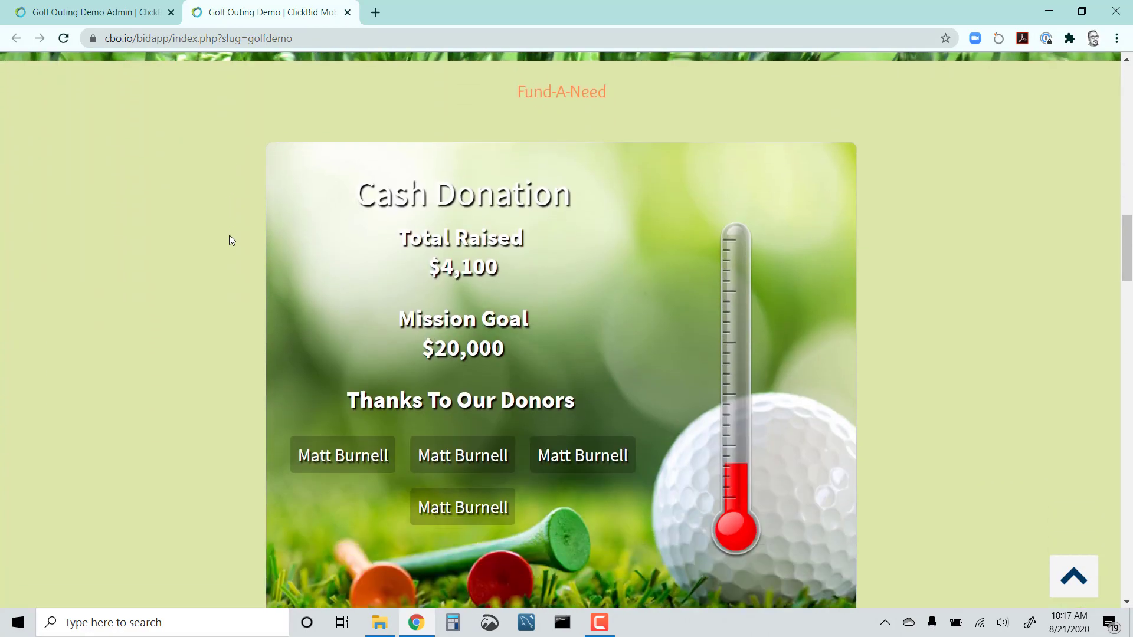
scroll(229, 236, "down", 20)
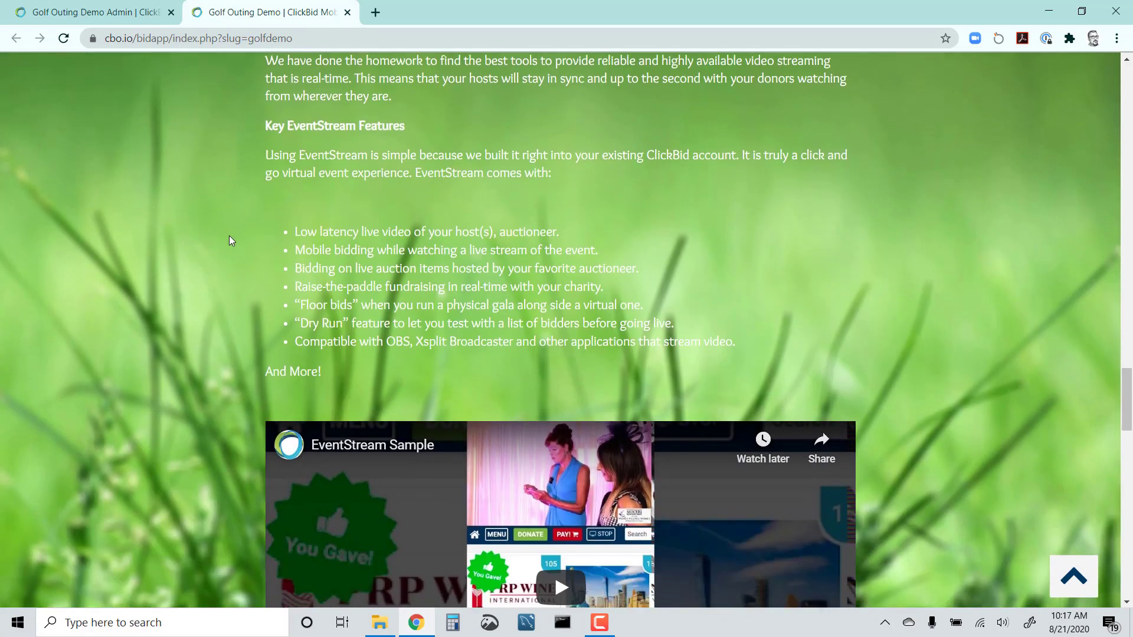
scroll(230, 236, "down", 13)
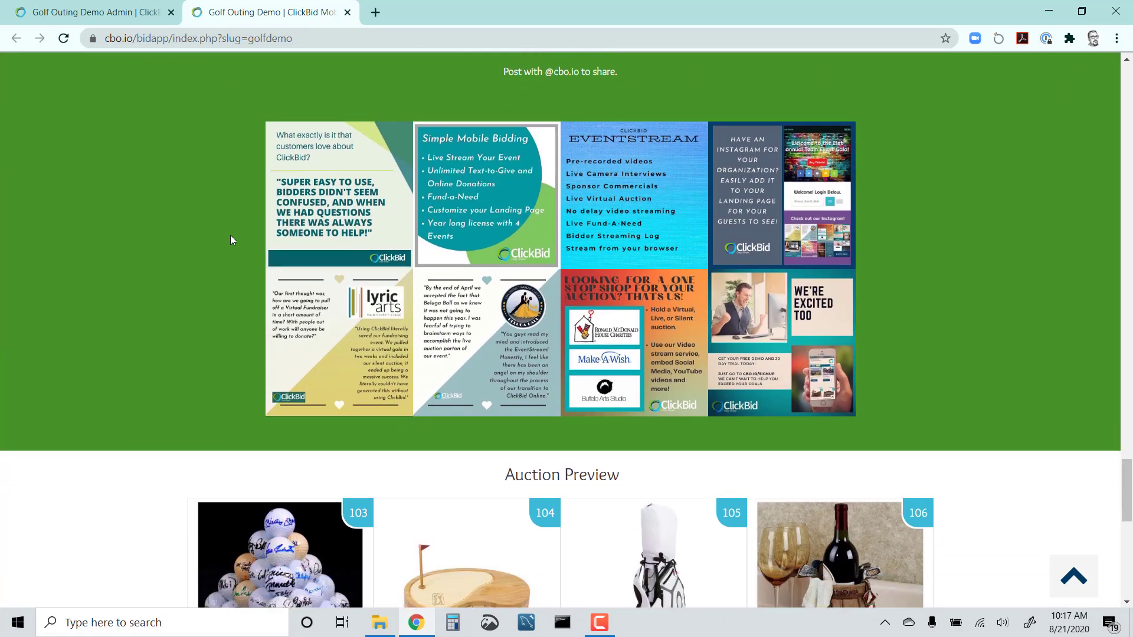
scroll(232, 236, "down", 5)
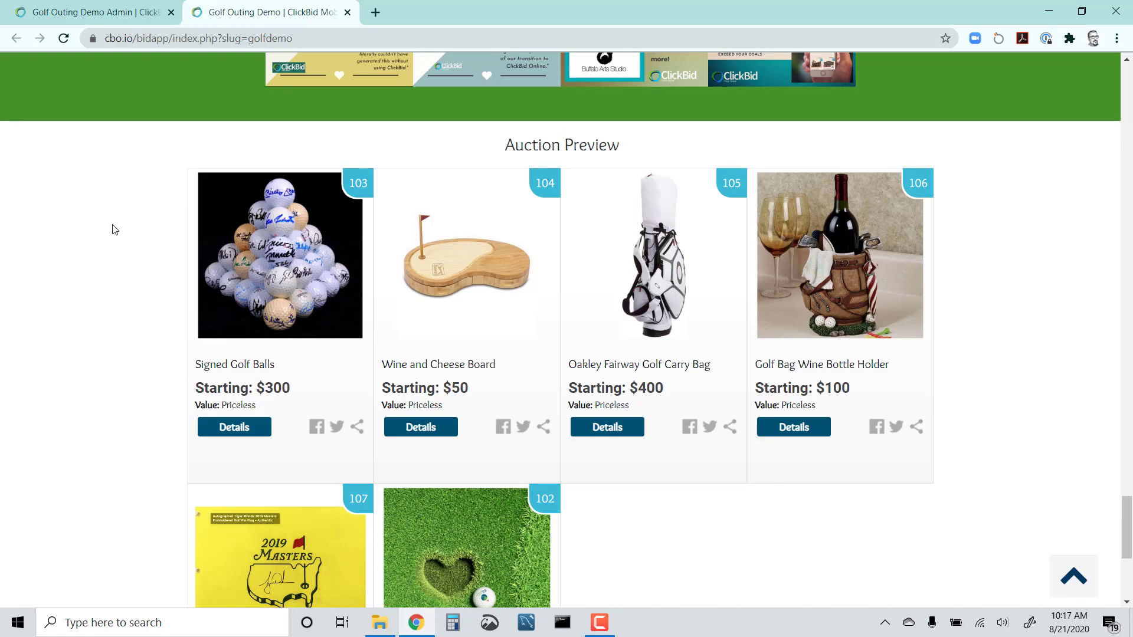
scroll(106, 236, "down", 15)
scroll(123, 246, "up", 10)
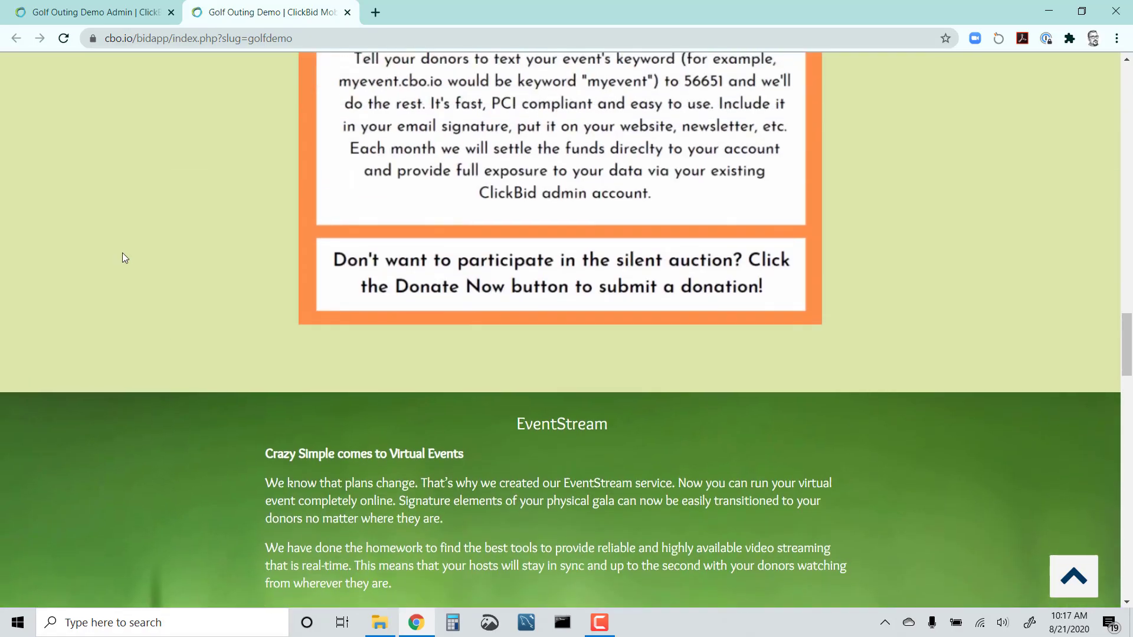
scroll(123, 263, "up", 20)
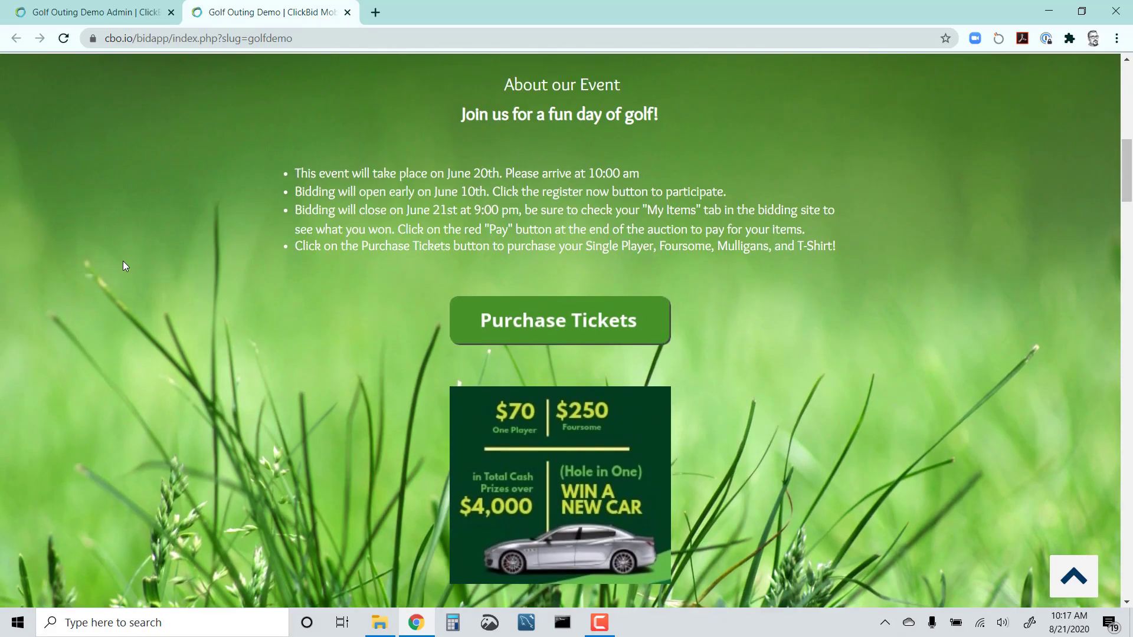
scroll(124, 267, "up", 4)
Step: Look through the admin content settings for landing page Sections A, B, C and D
key("ctrl+shift+Tab")
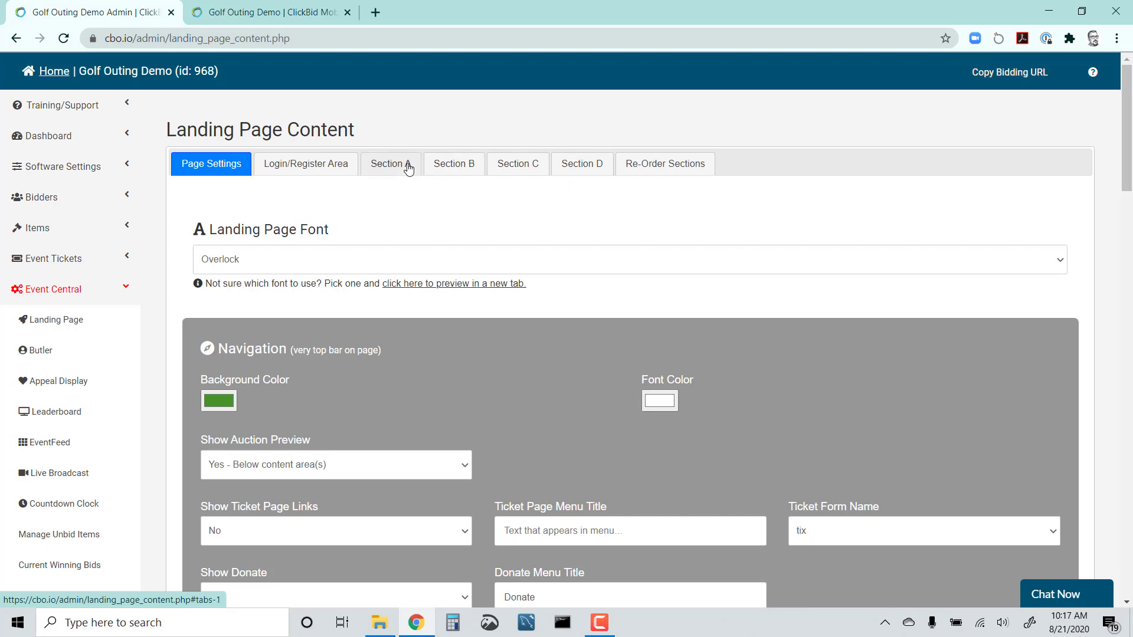
left_click(388, 166)
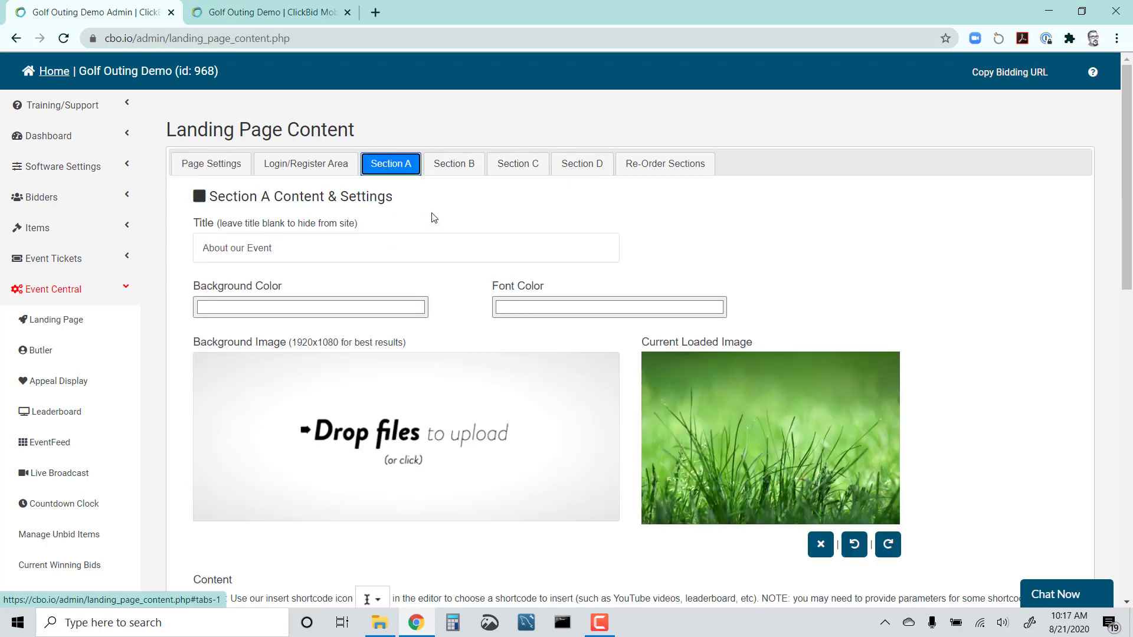
left_click(446, 168)
left_click(512, 169)
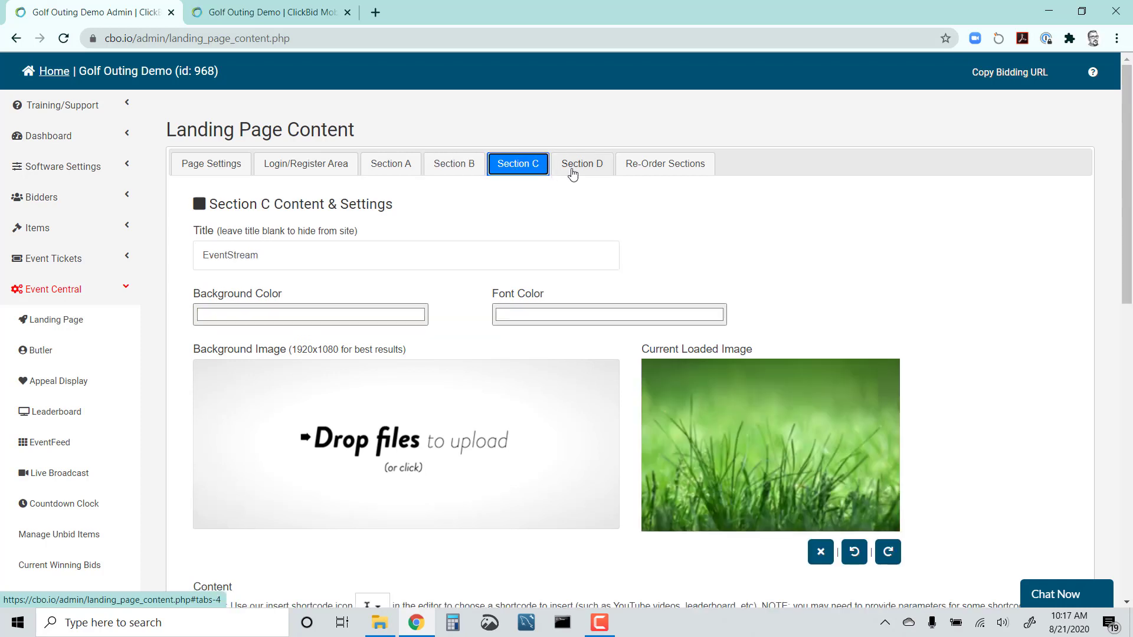
left_click(575, 171)
left_click(403, 169)
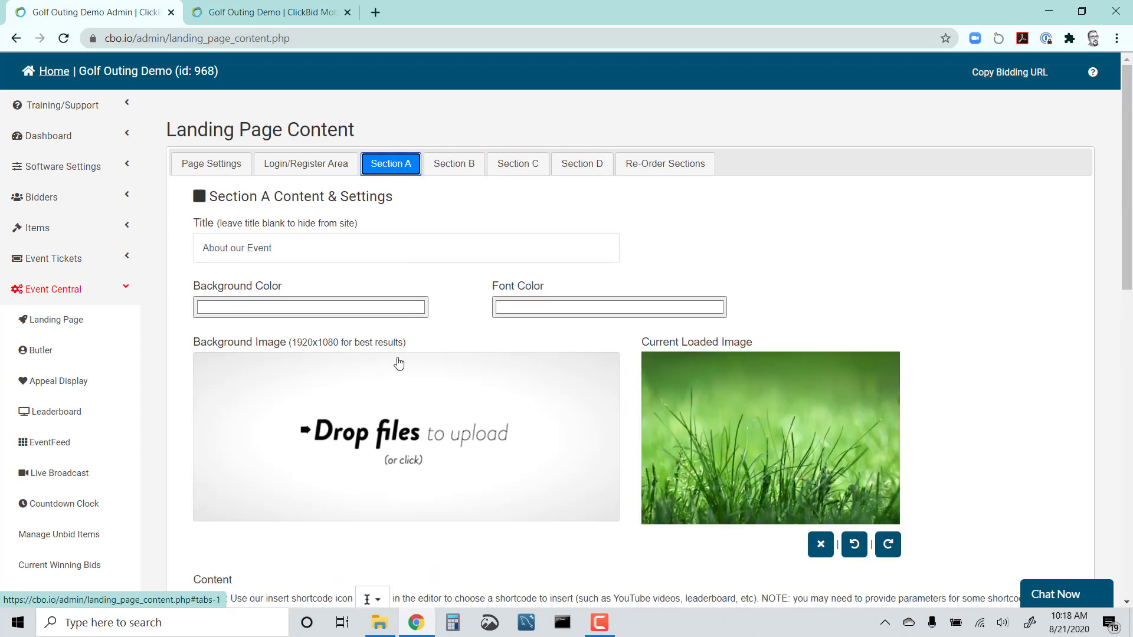
Step: Set the landing page font to Roboto in the Page Settings and check it on the public page
left_click(190, 169)
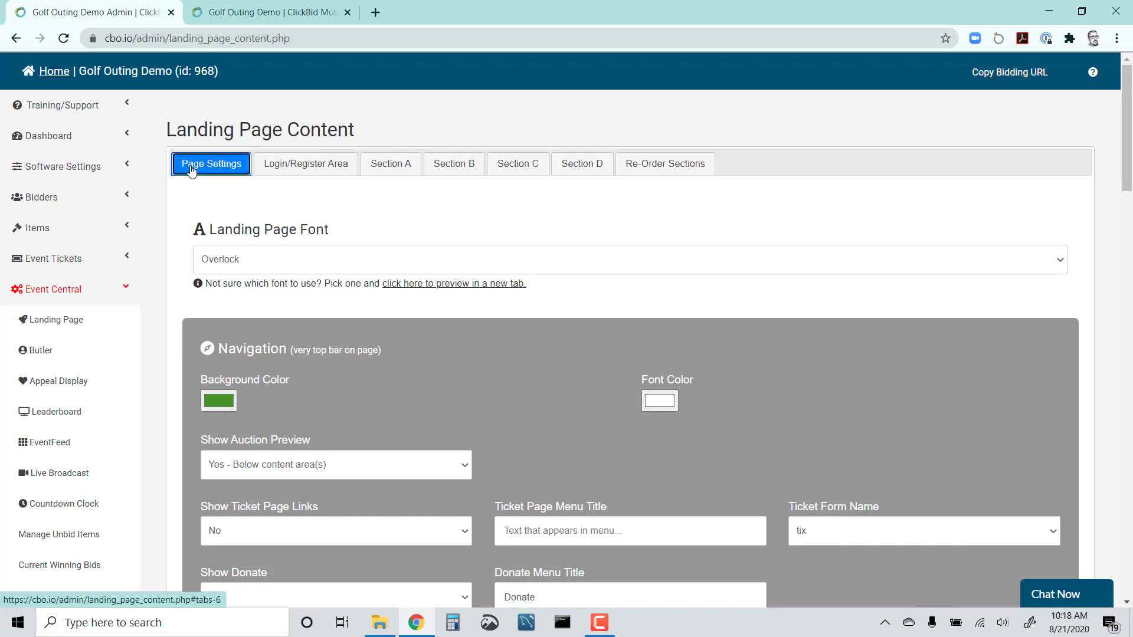
scroll(177, 207, "down", 1)
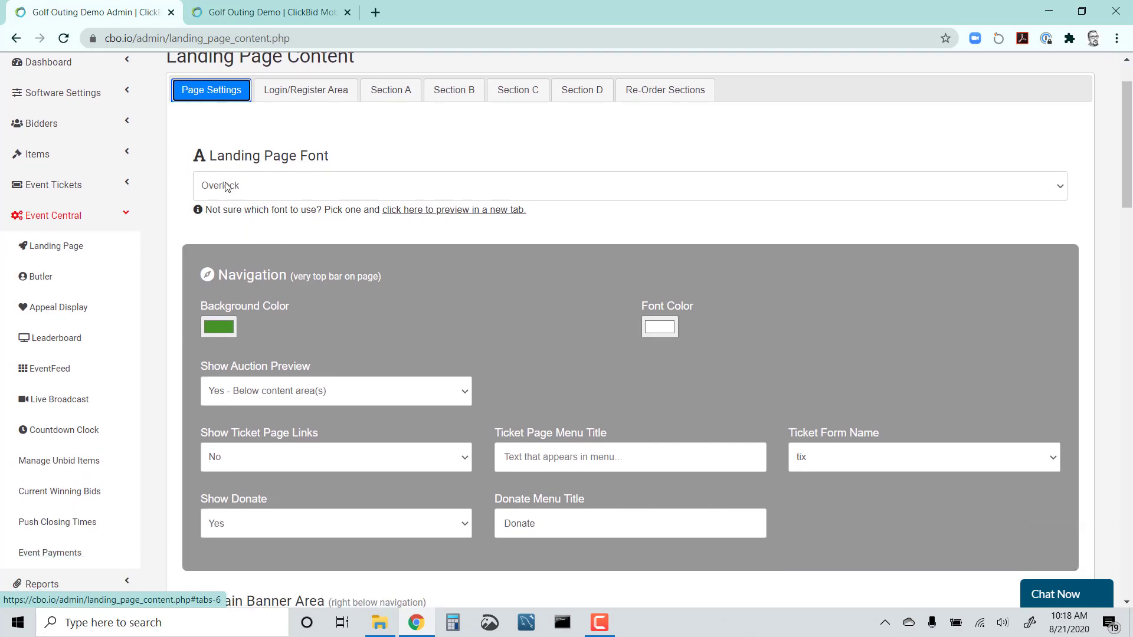
left_click(245, 188)
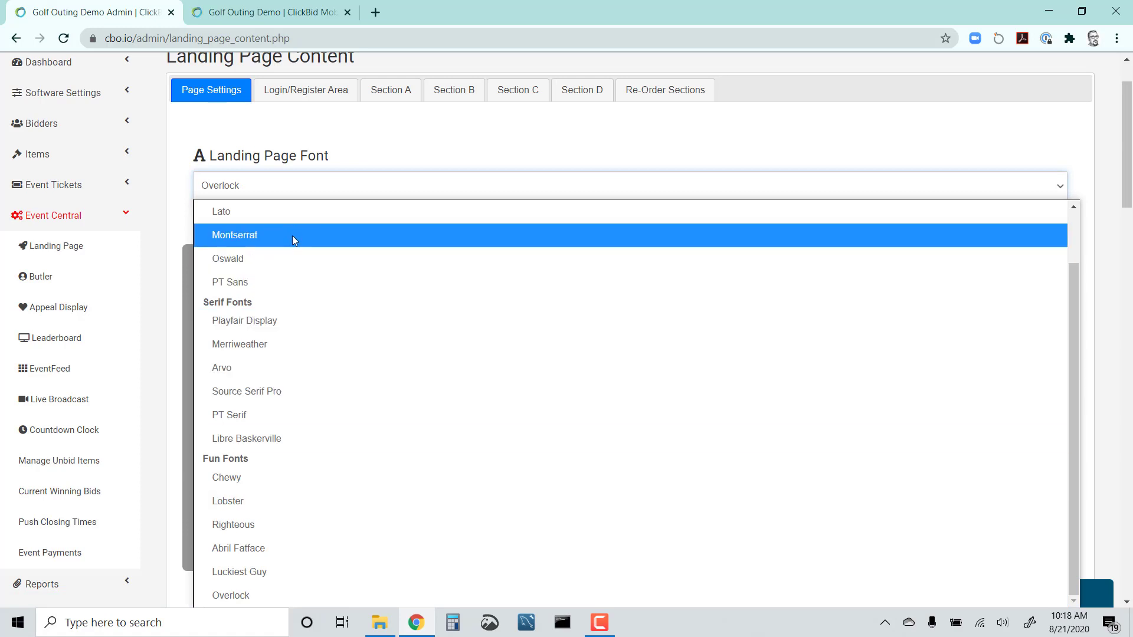
scroll(307, 313, "up", 1)
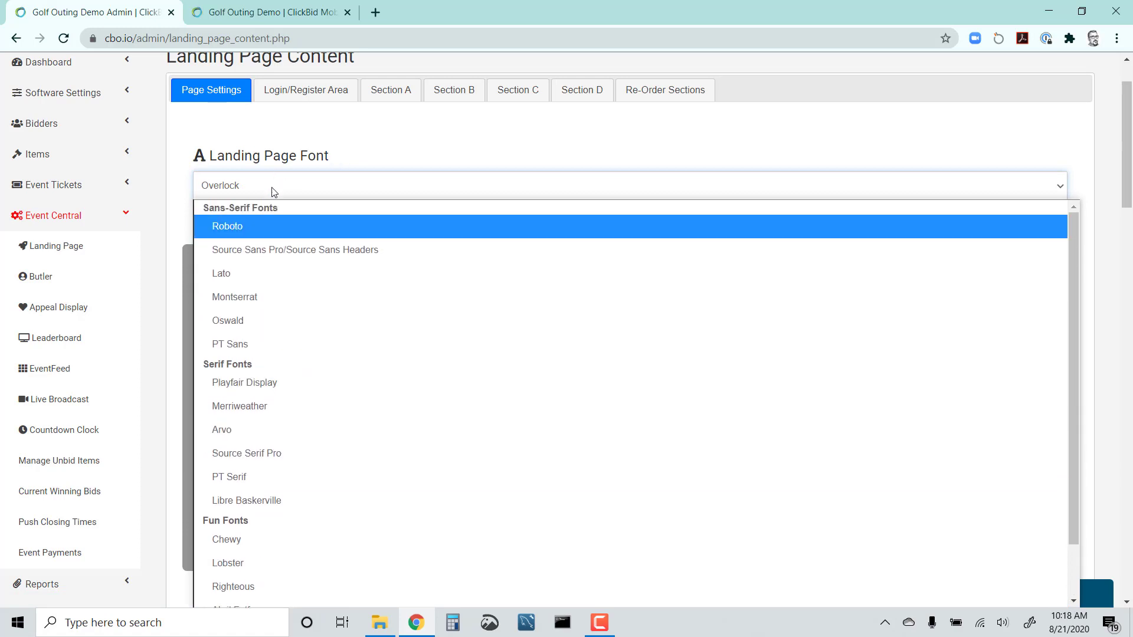
left_click(262, 227)
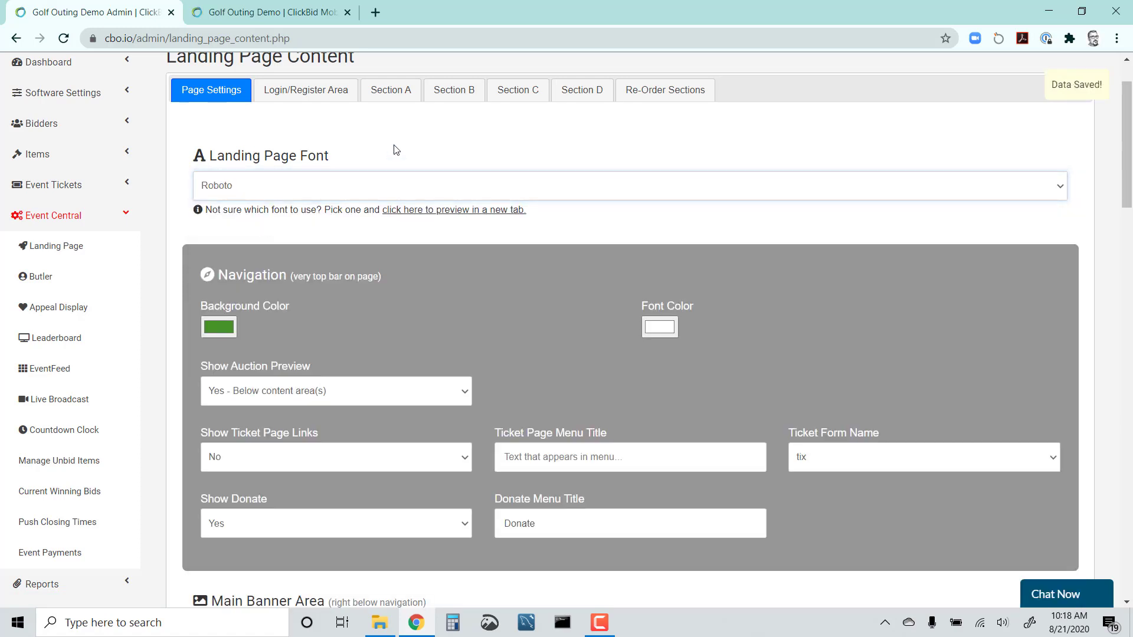
left_click(243, 13)
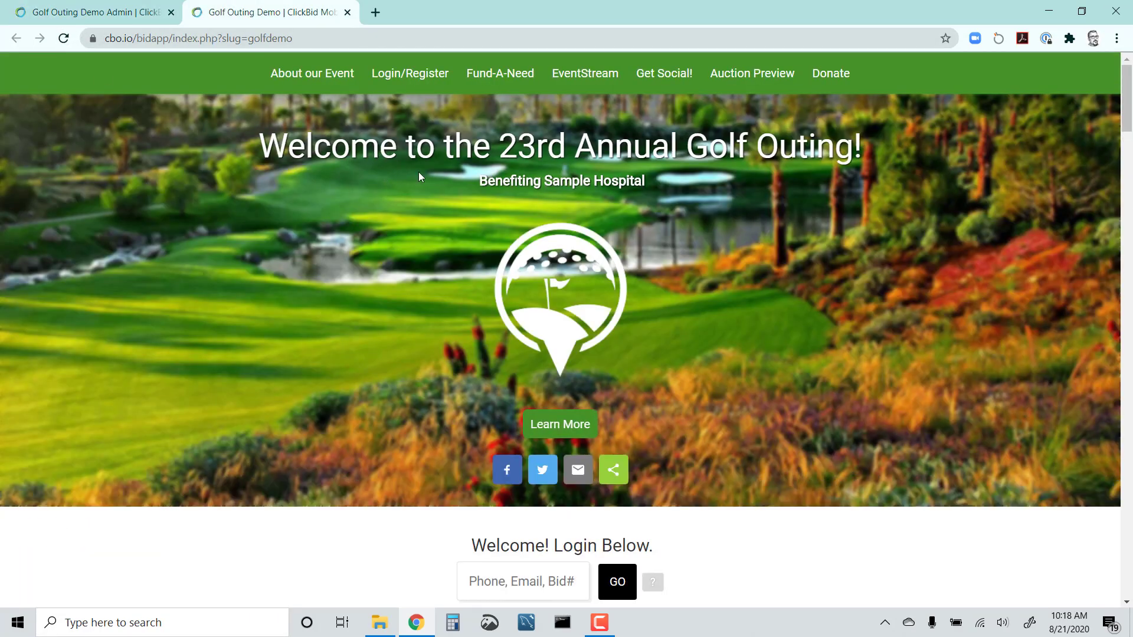
Step: Compare the Navigation settings with the navigation bar on the public landing page
key("ctrl+shift+Tab")
scroll(423, 310, "down", 3)
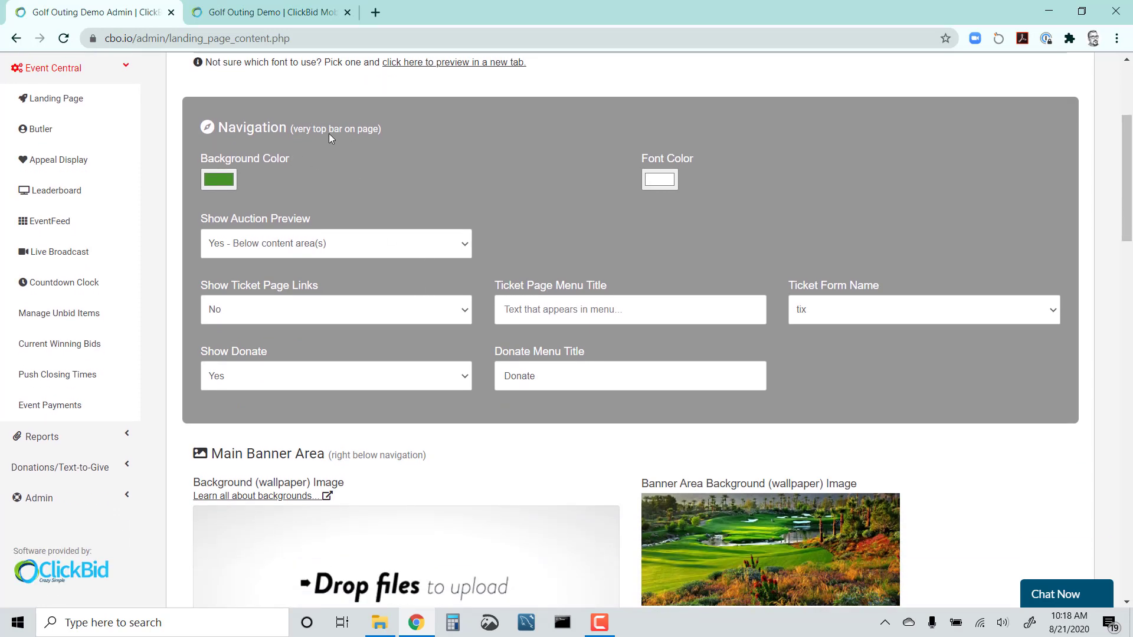
left_click(246, 23)
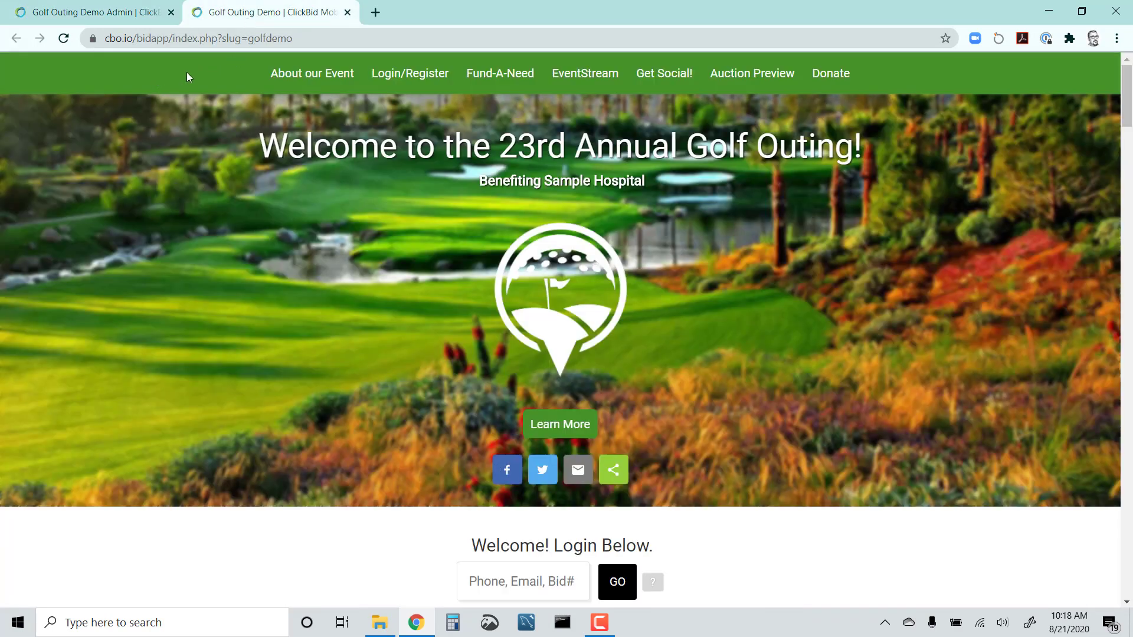
left_click(89, 11)
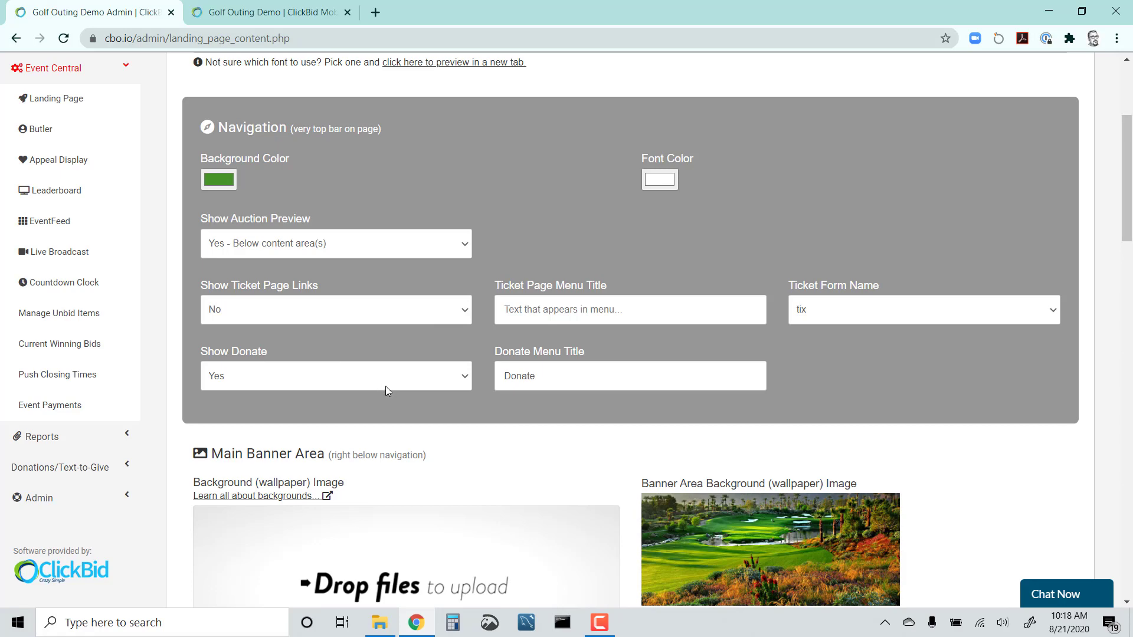
Step: Compare the Main Banner Area's background image and logo settings with the banner on the public landing page
scroll(466, 407, "down", 5)
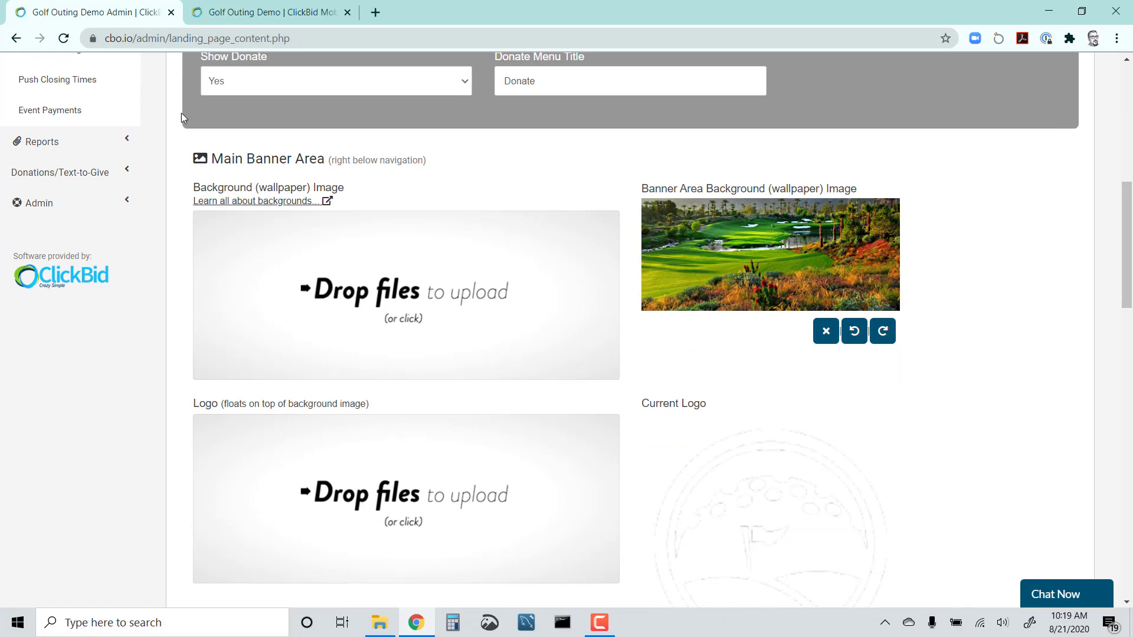
left_click(271, 18)
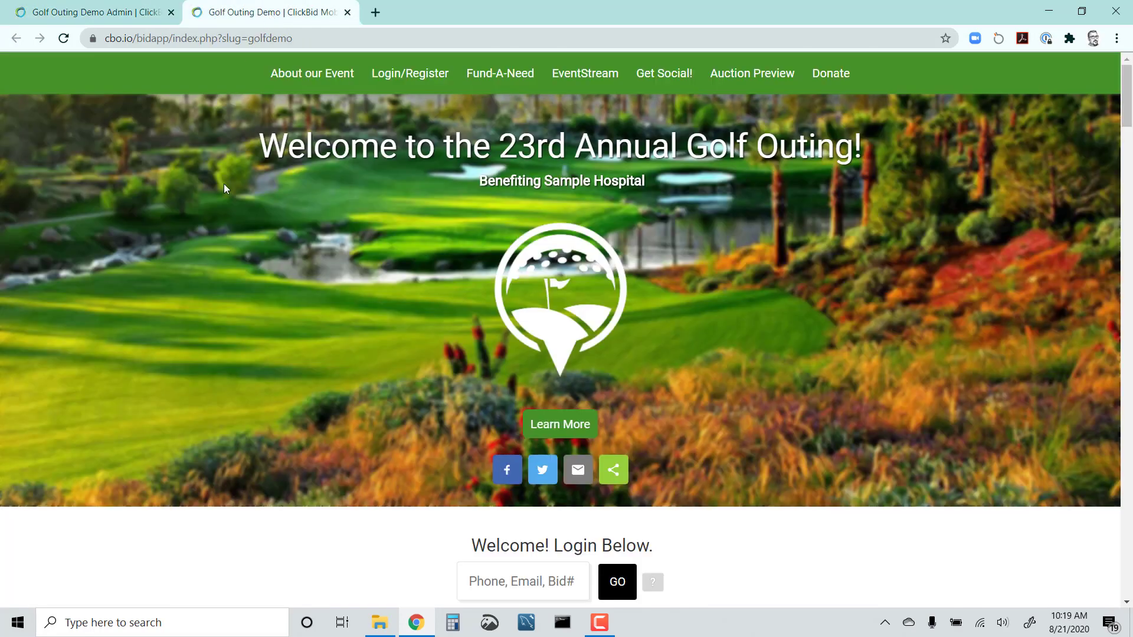
left_click(121, 17)
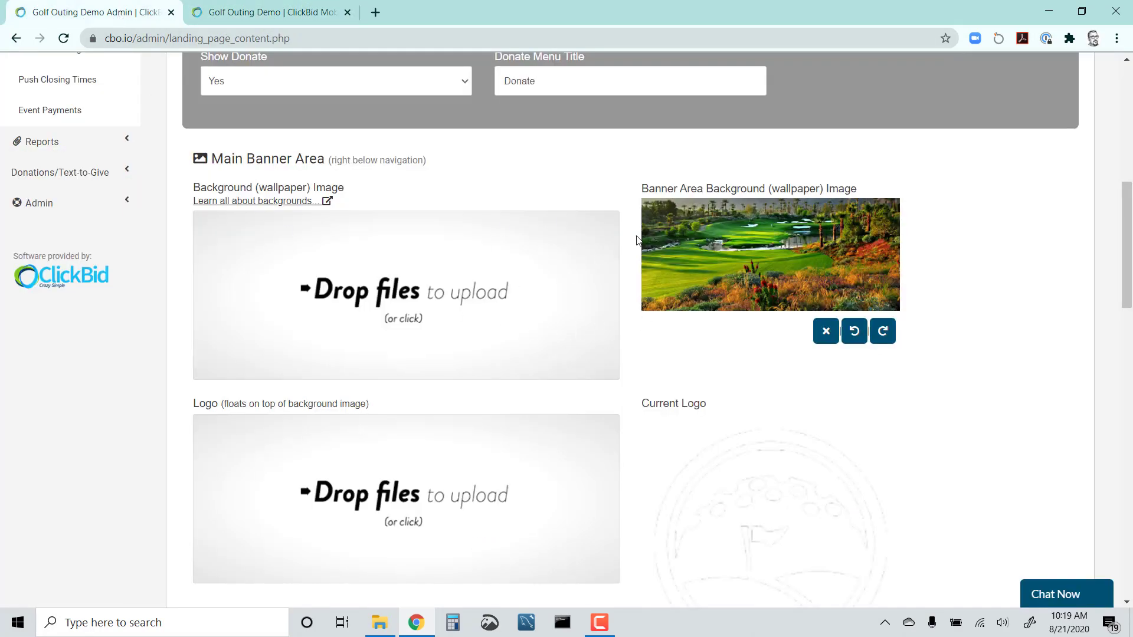
scroll(518, 315, "down", 2)
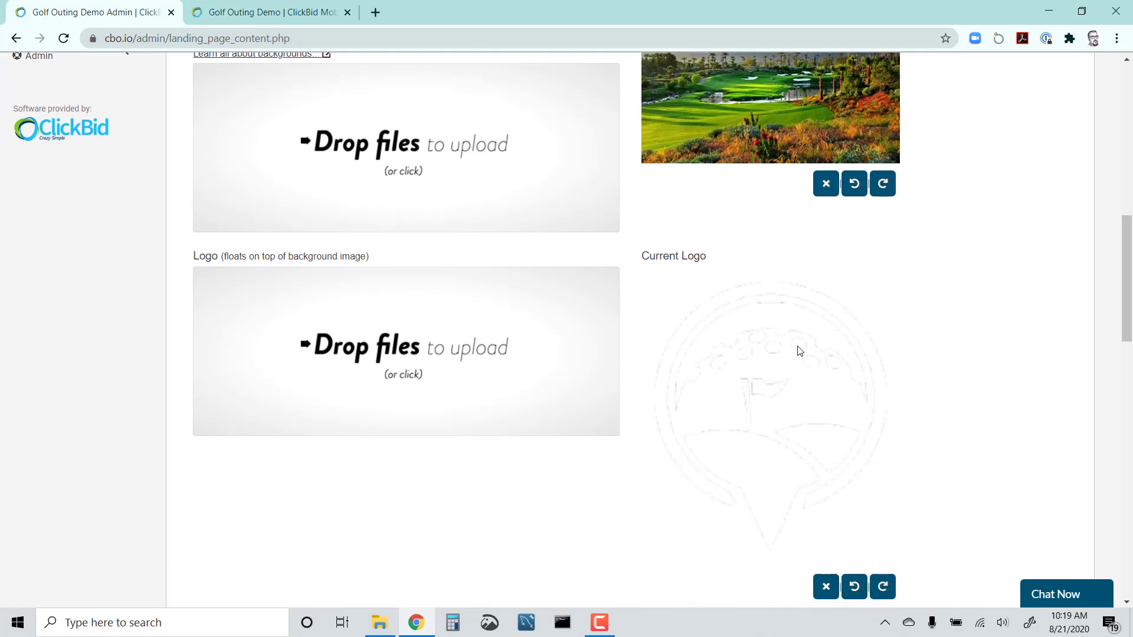
left_click(275, 15)
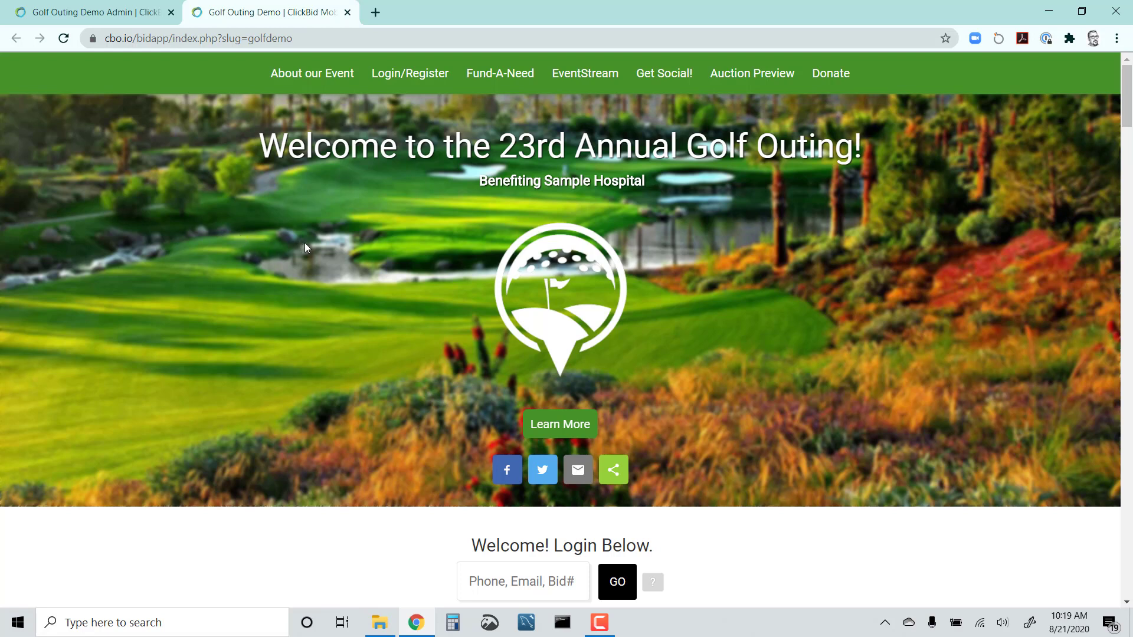
left_click(89, 10)
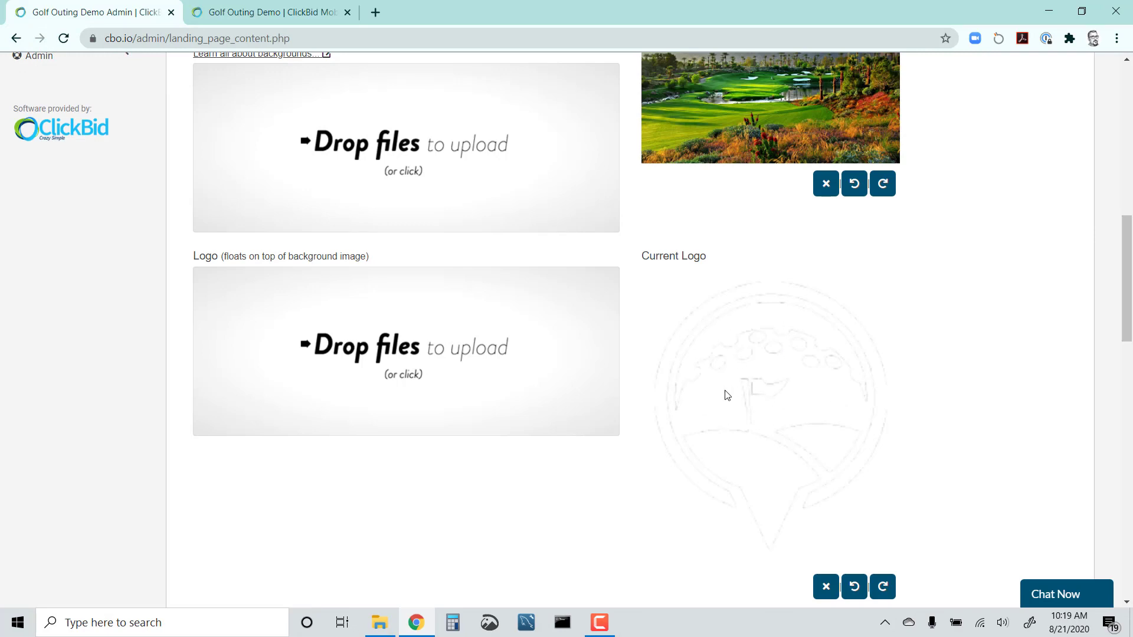
Step: Review the Logo Placement Style choices for the main banner's logo
scroll(726, 394, "down", 4)
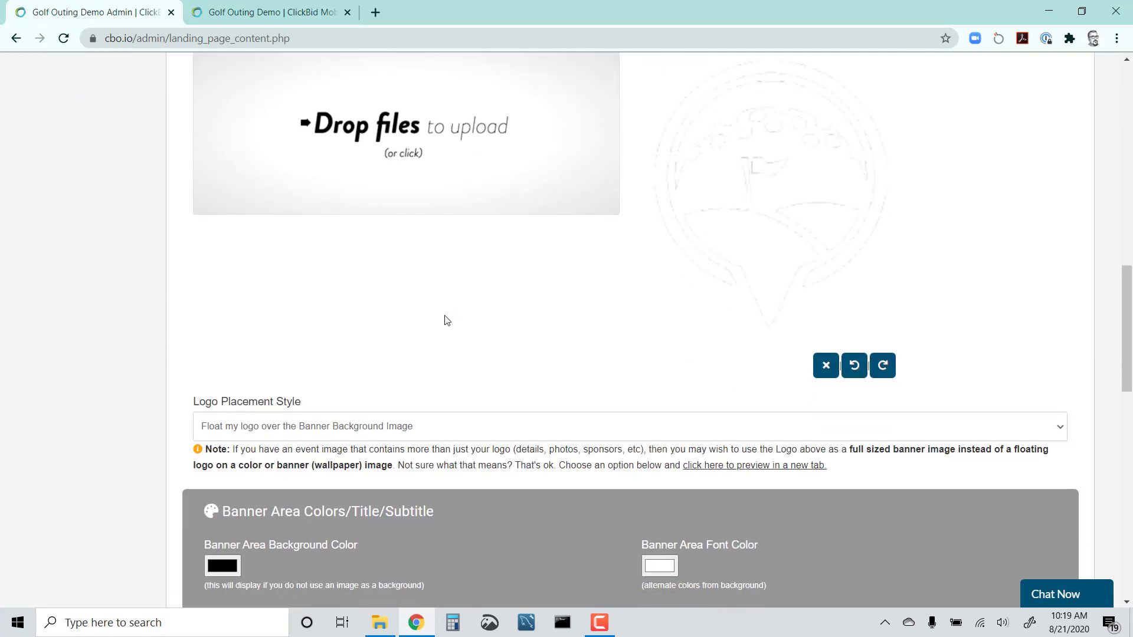
scroll(447, 321, "down", 5)
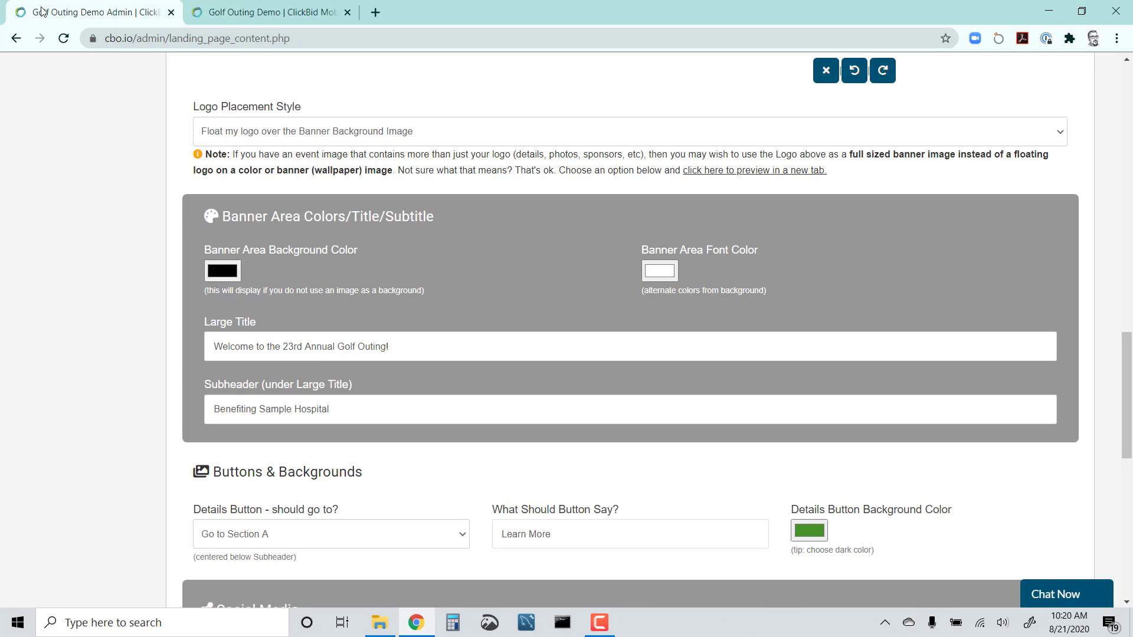
left_click(284, 132)
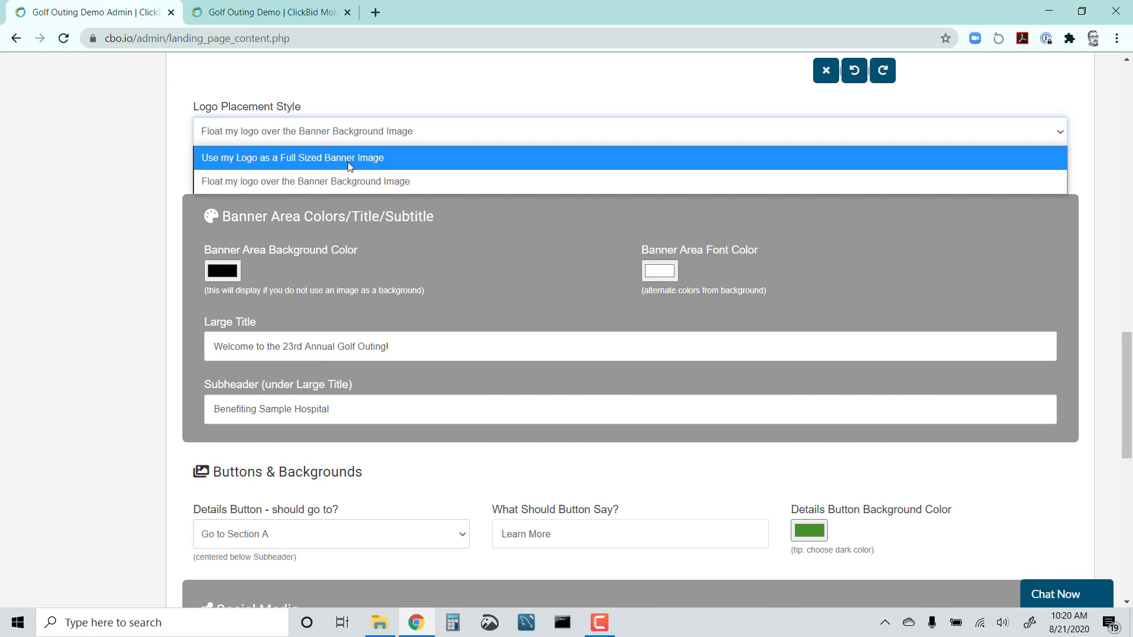
left_click(170, 127)
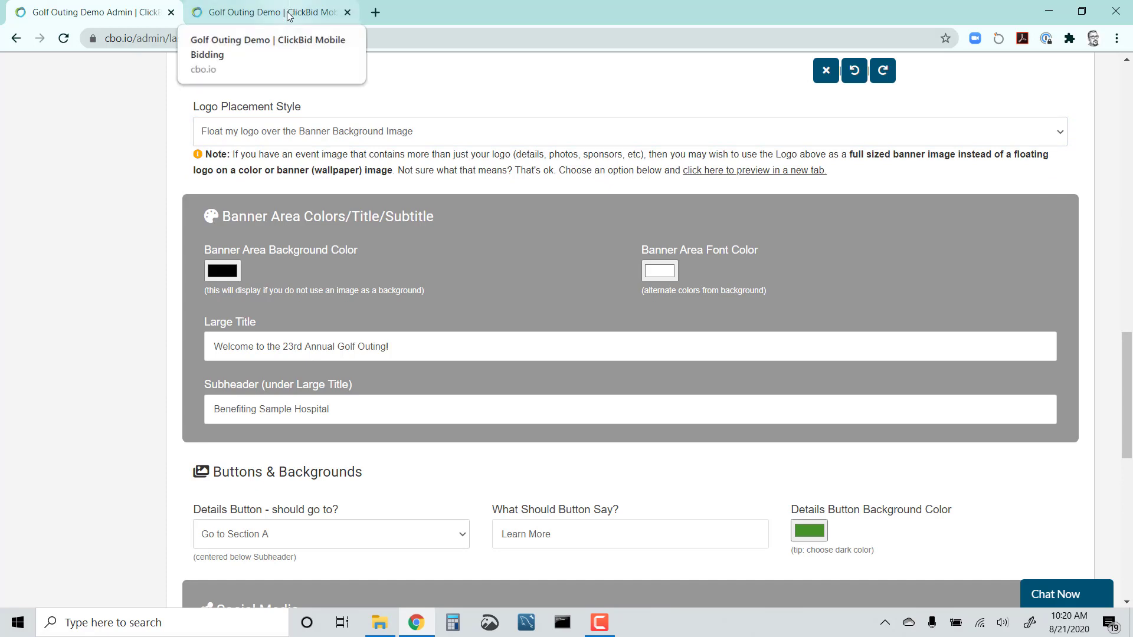
Step: Compare the banner color, title, details button and social media settings with the public landing page
scroll(224, 248, "down", 1)
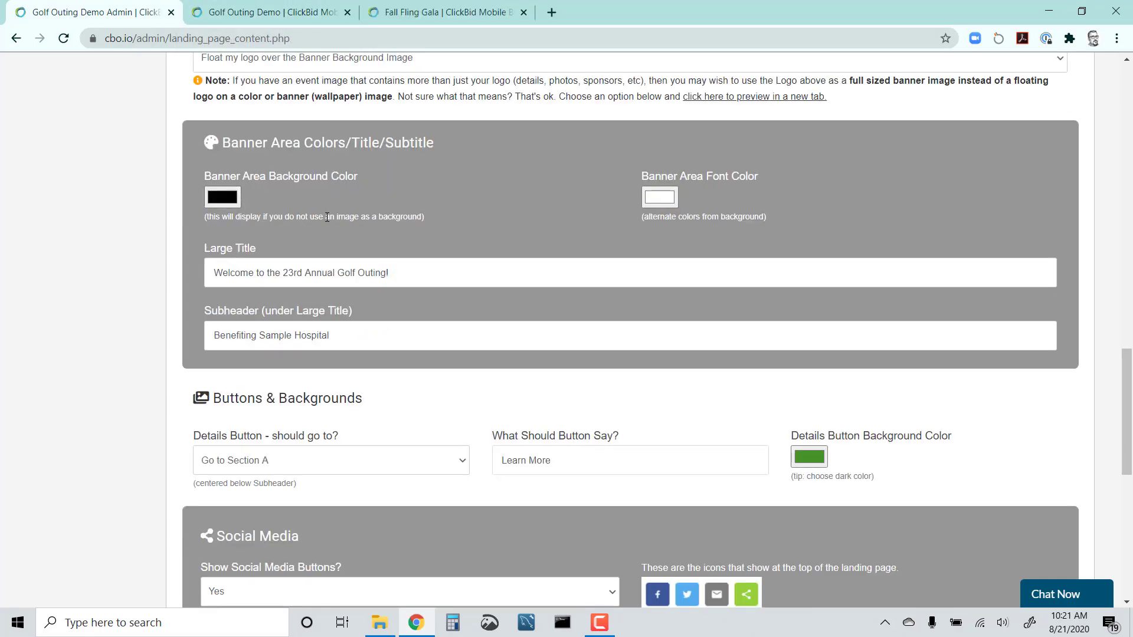
left_click(278, 13)
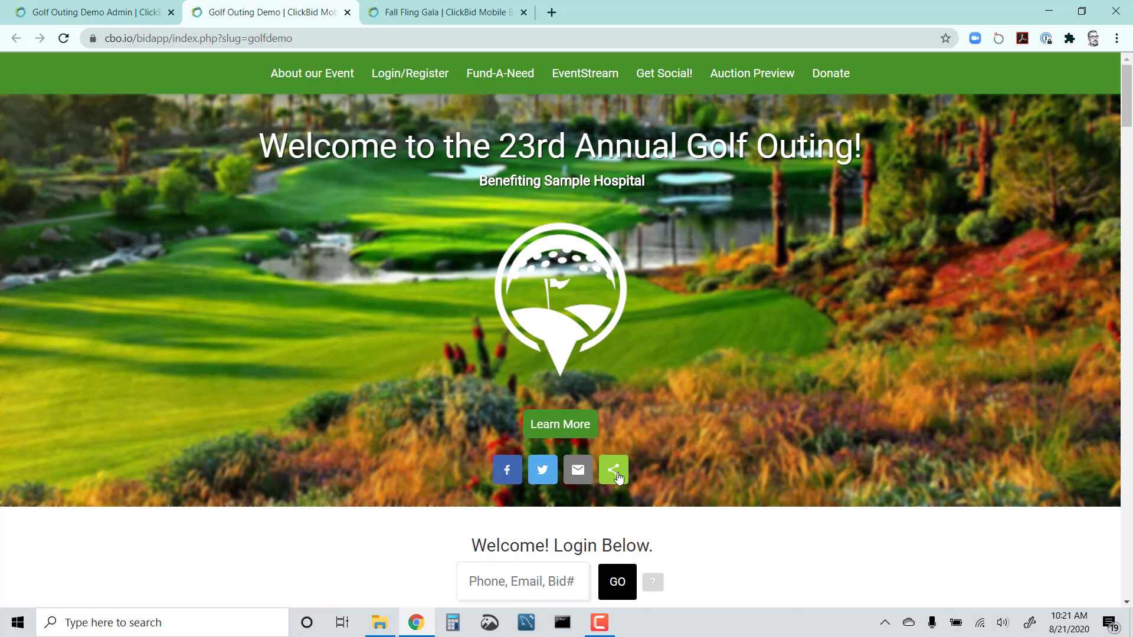
left_click(63, 18)
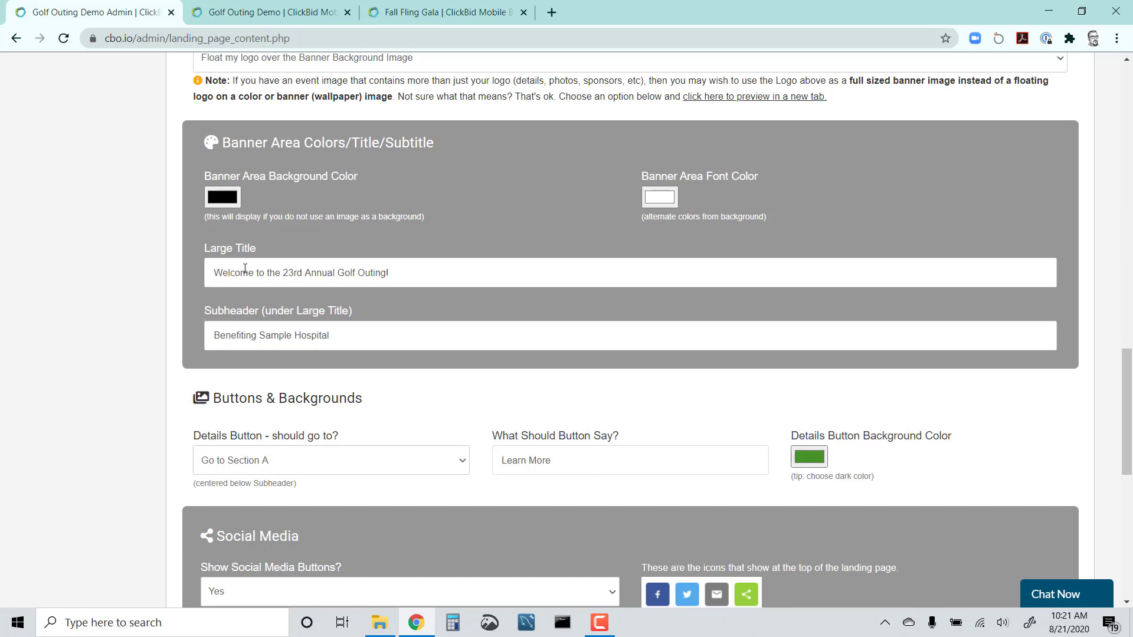
scroll(159, 316, "down", 3)
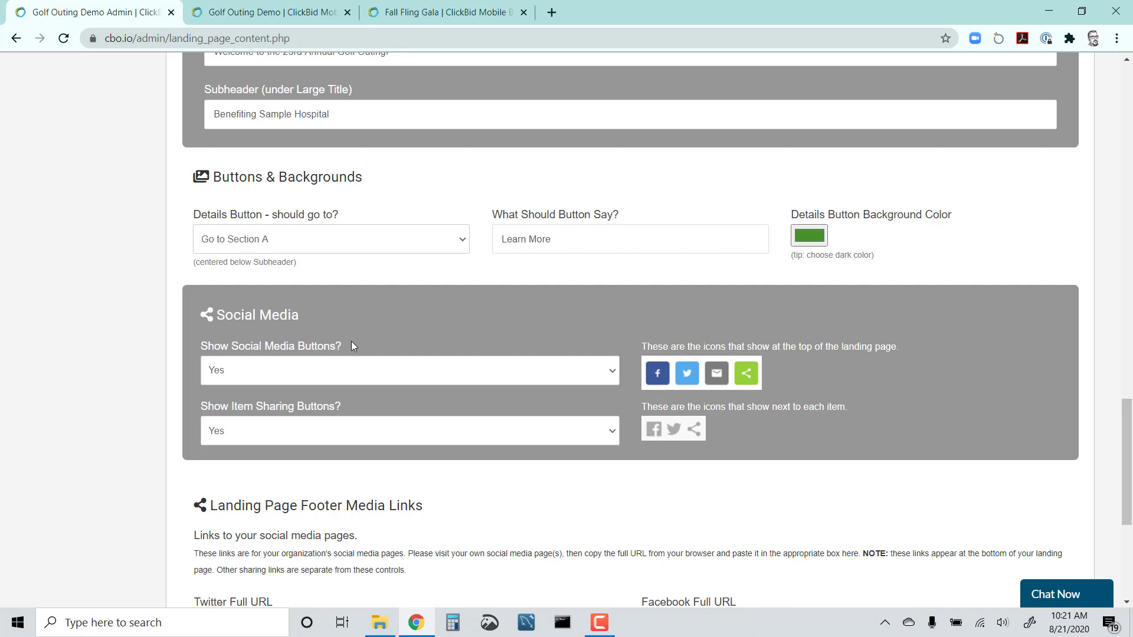
scroll(351, 344, "down", 5)
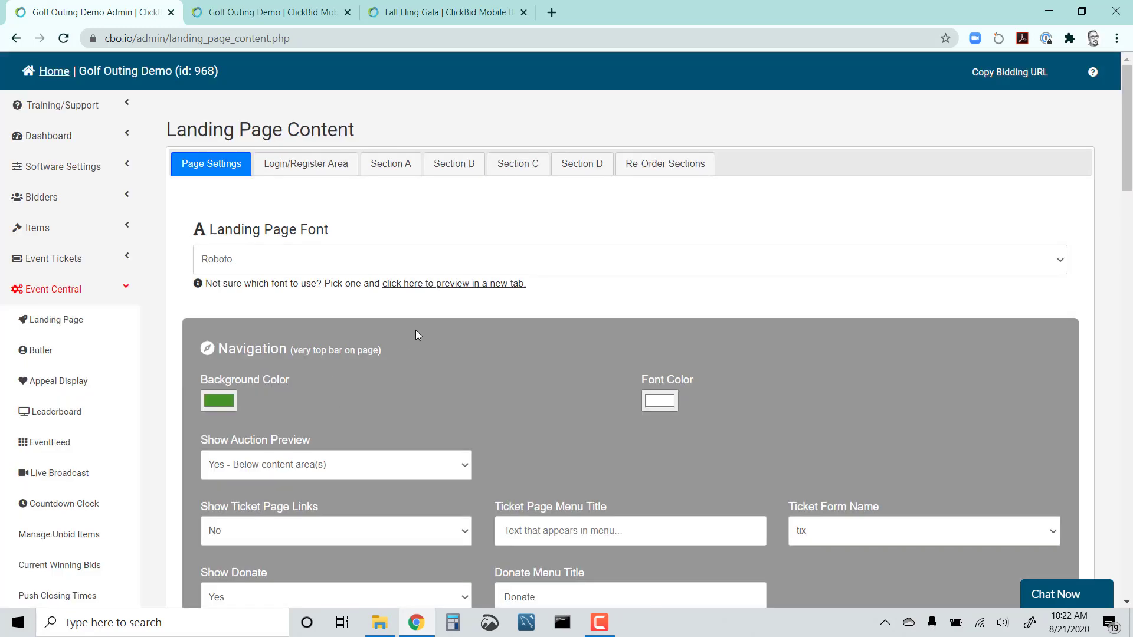
left_click(313, 12)
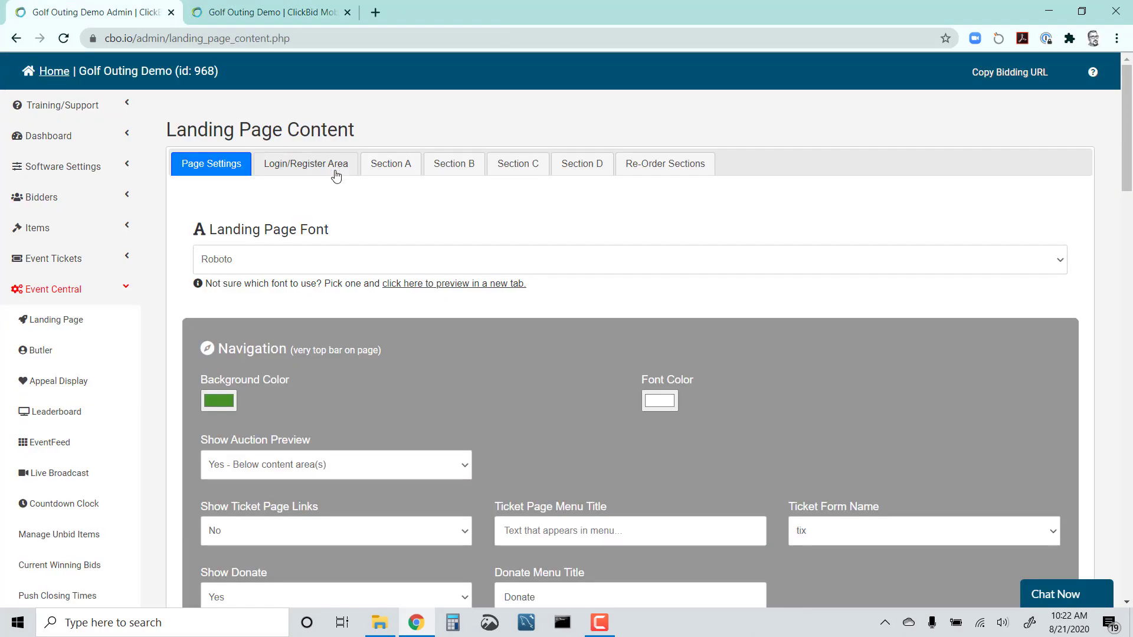
Step: Look through the Login/Register Area settings and compare them with the login section on the public landing page
left_click(331, 170)
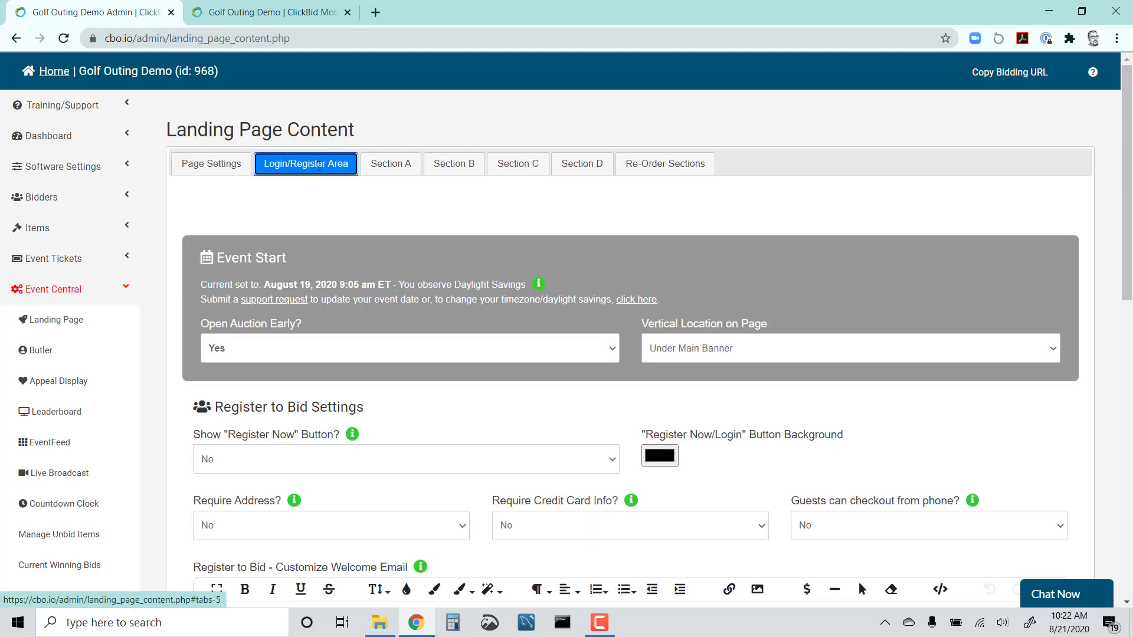
scroll(374, 349, "down", 7)
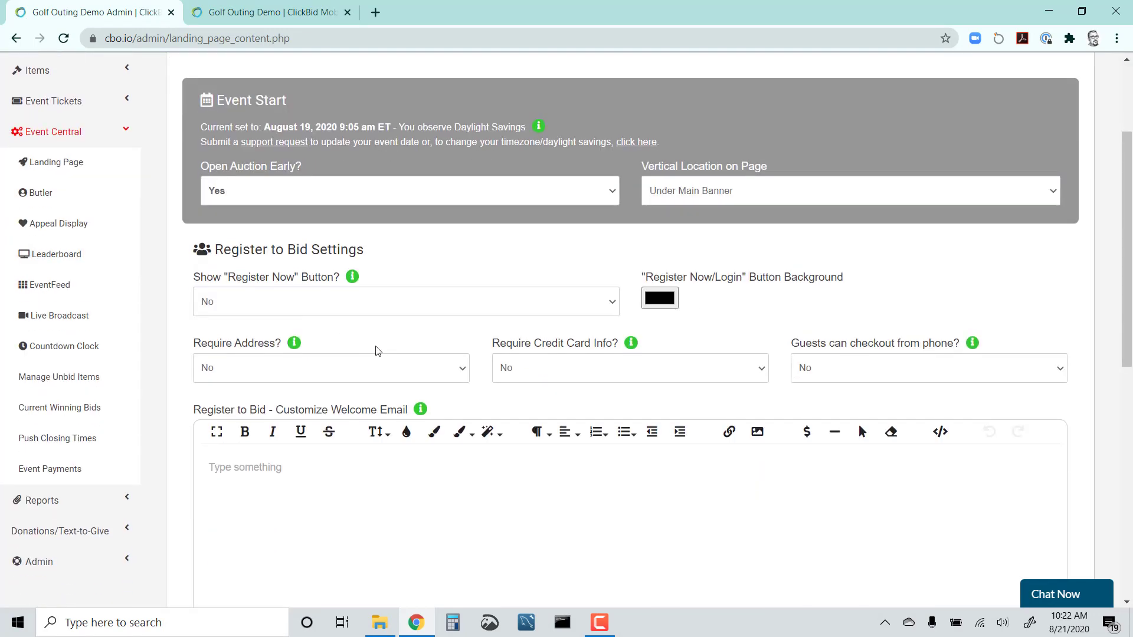
left_click(260, 13)
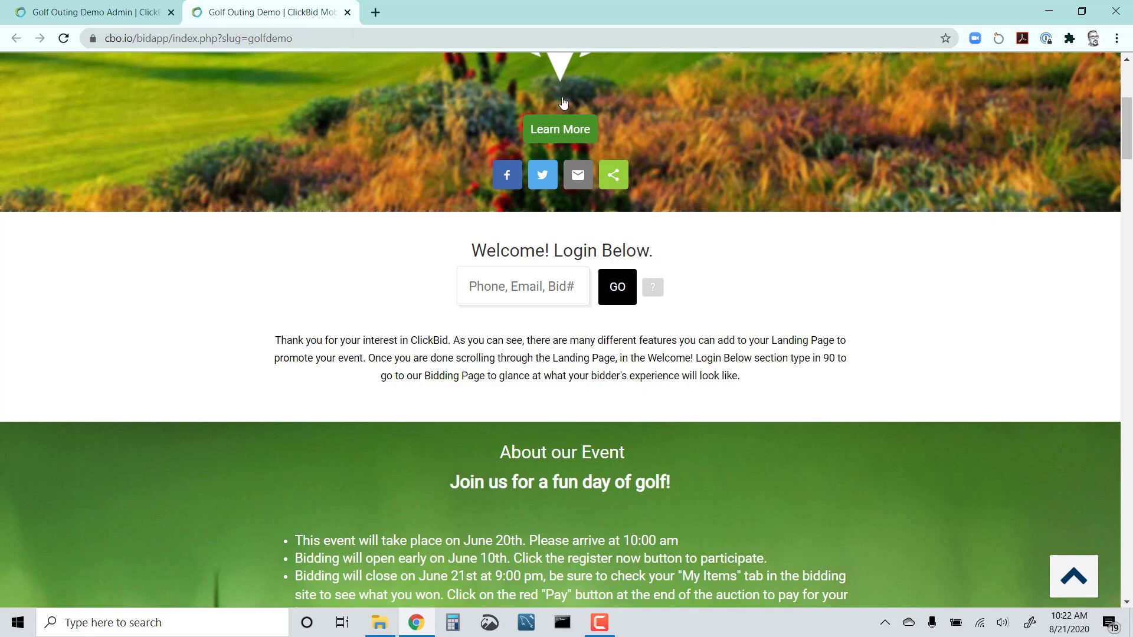
left_click(122, 12)
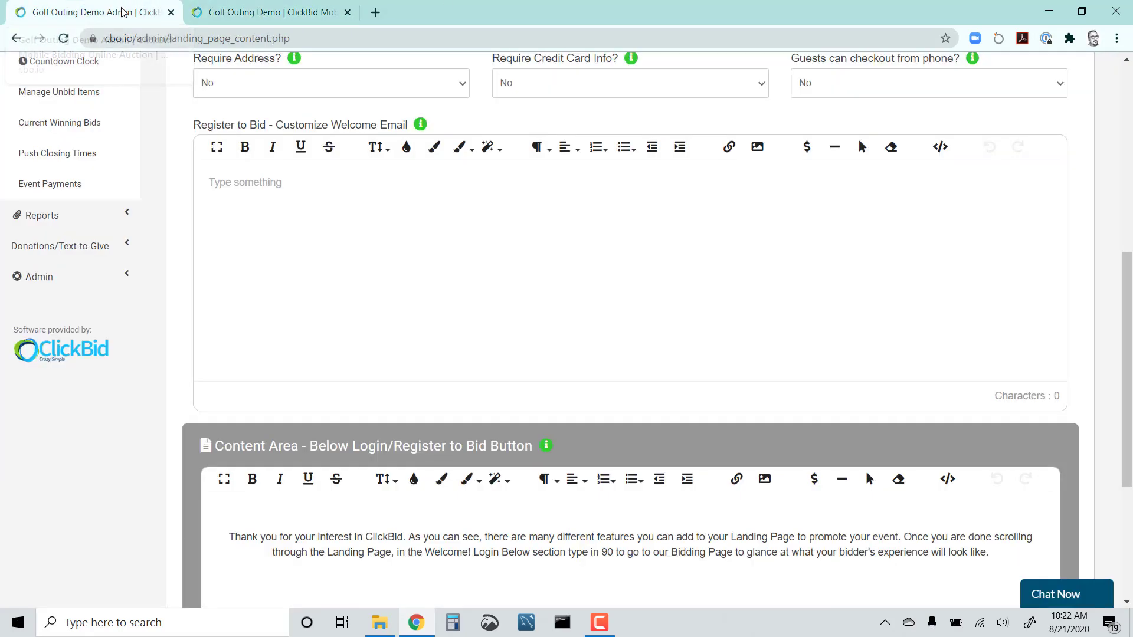
Step: Check where the login area sits on the public page and review its Vertical Location on Page choices
scroll(378, 245, "up", 6)
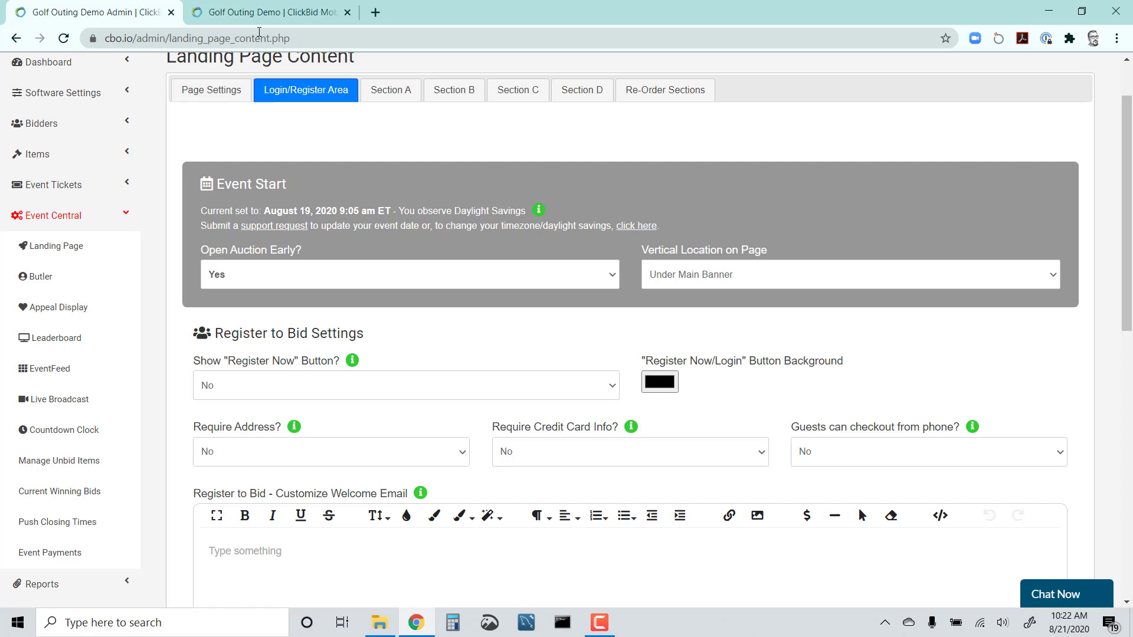
left_click(260, 12)
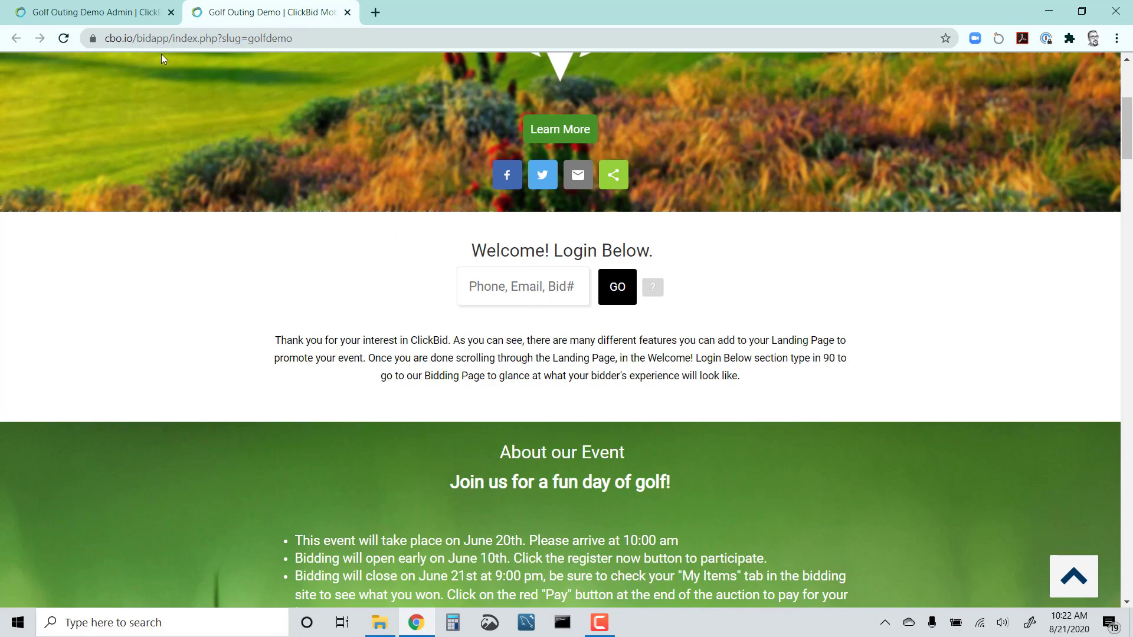
left_click(95, 13)
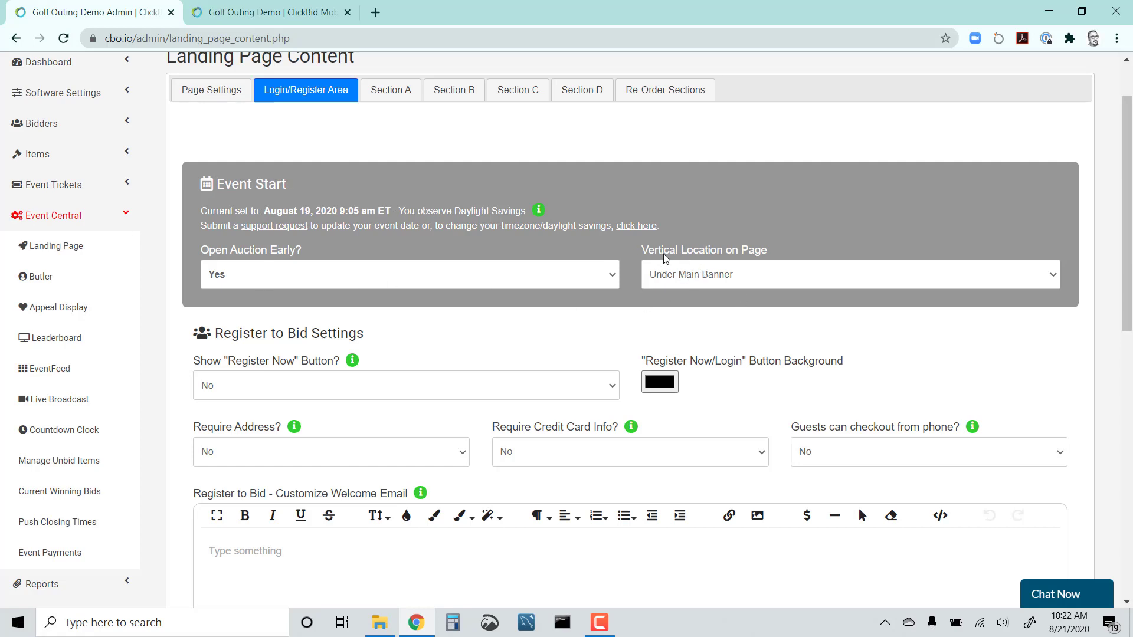
left_click(675, 276)
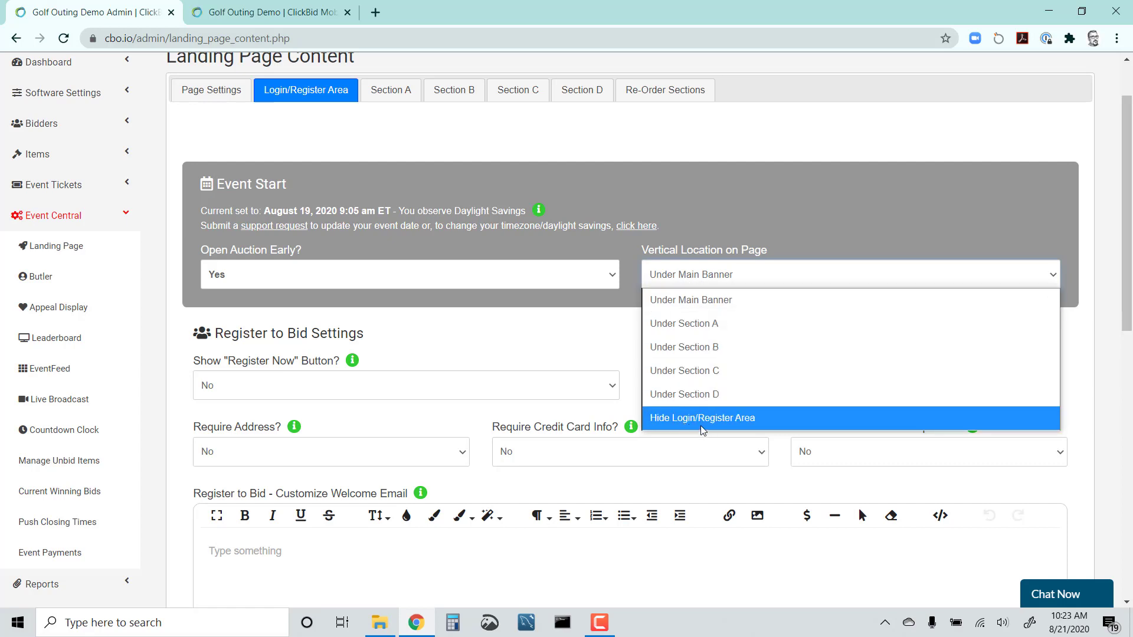
left_click(685, 224)
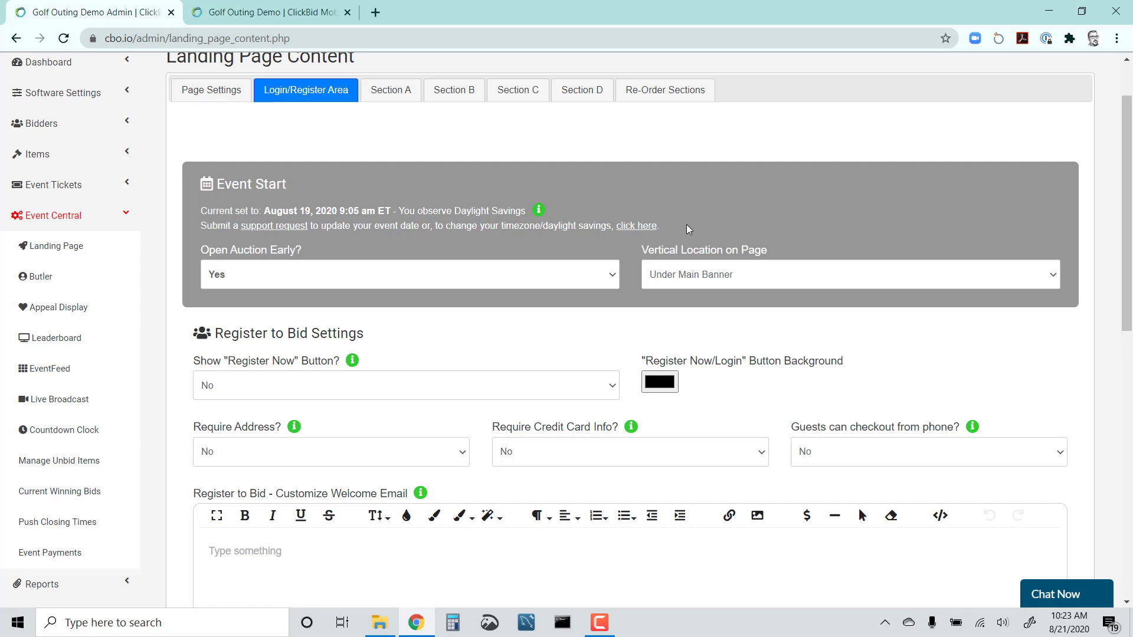
Step: Review the Register Now button choices and compare the content area below the login with the public landing page
scroll(435, 309, "down", 2)
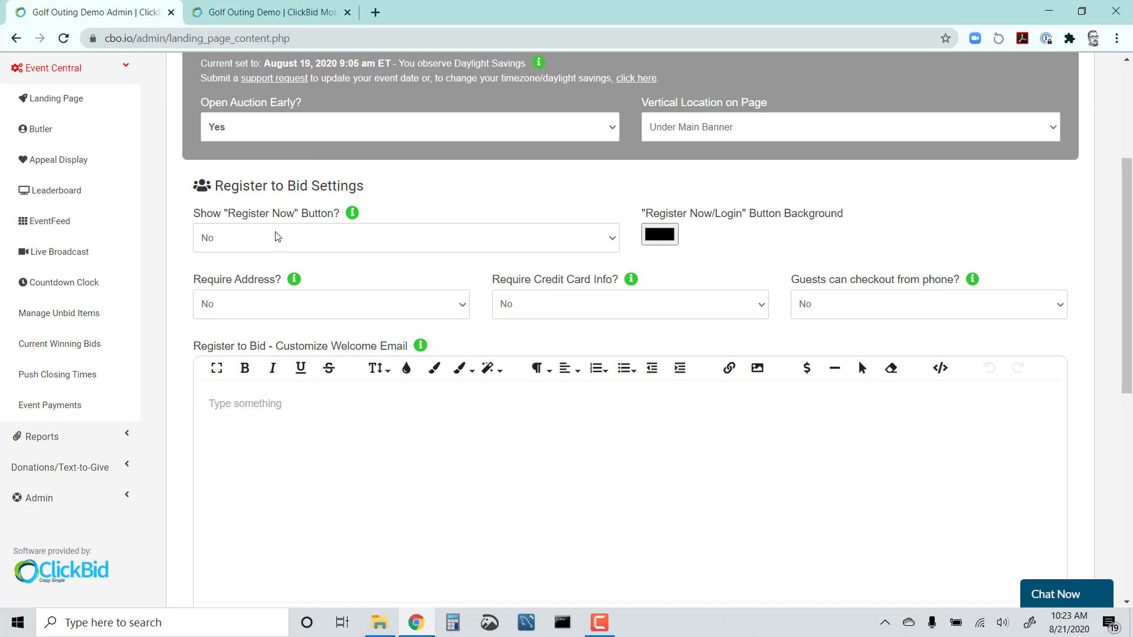
left_click(277, 236)
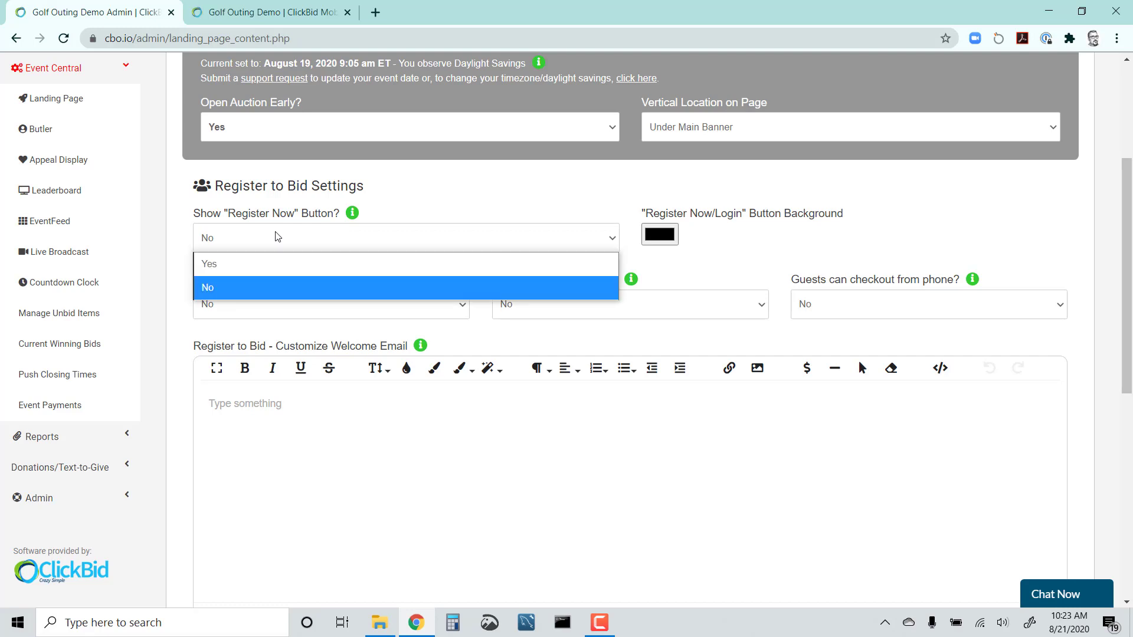
left_click(278, 260)
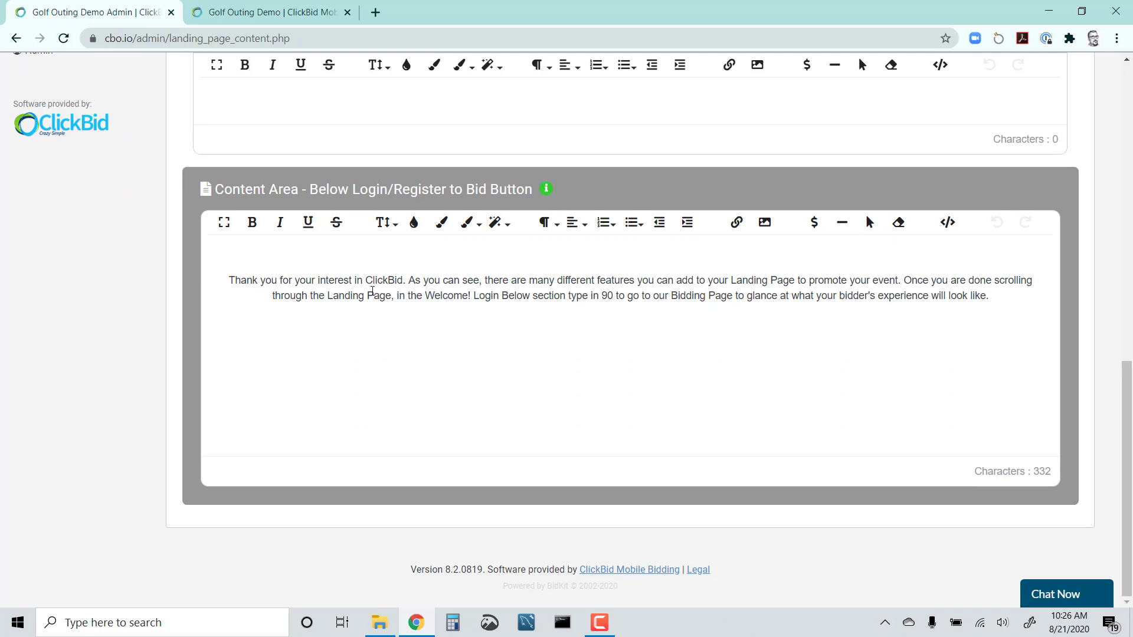
left_click(299, 22)
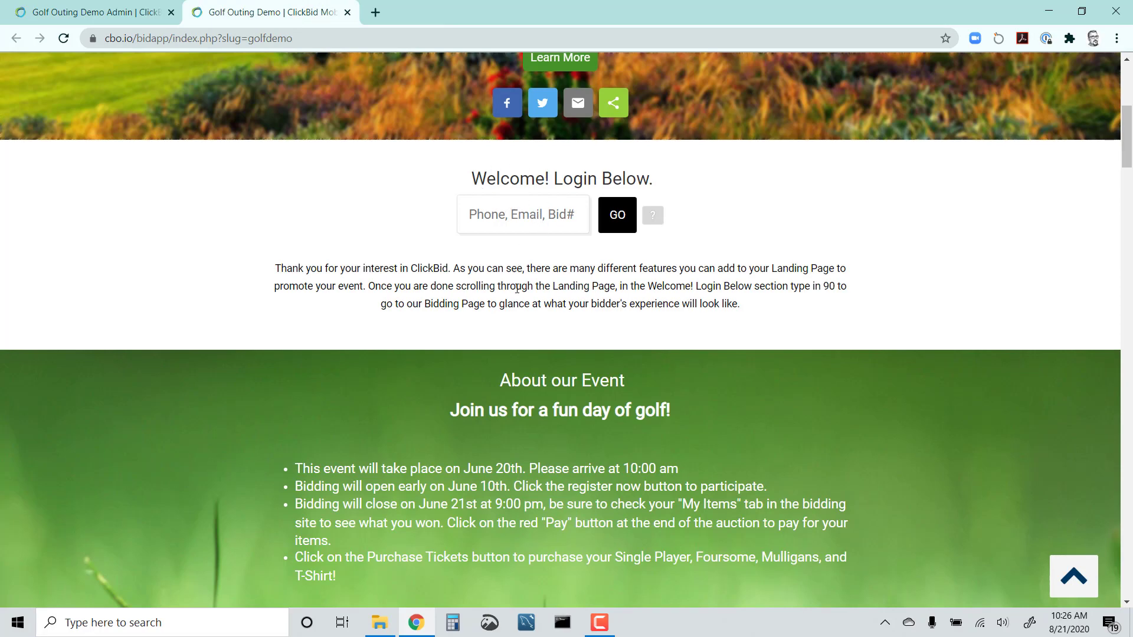
scroll(393, 261, "up", 5)
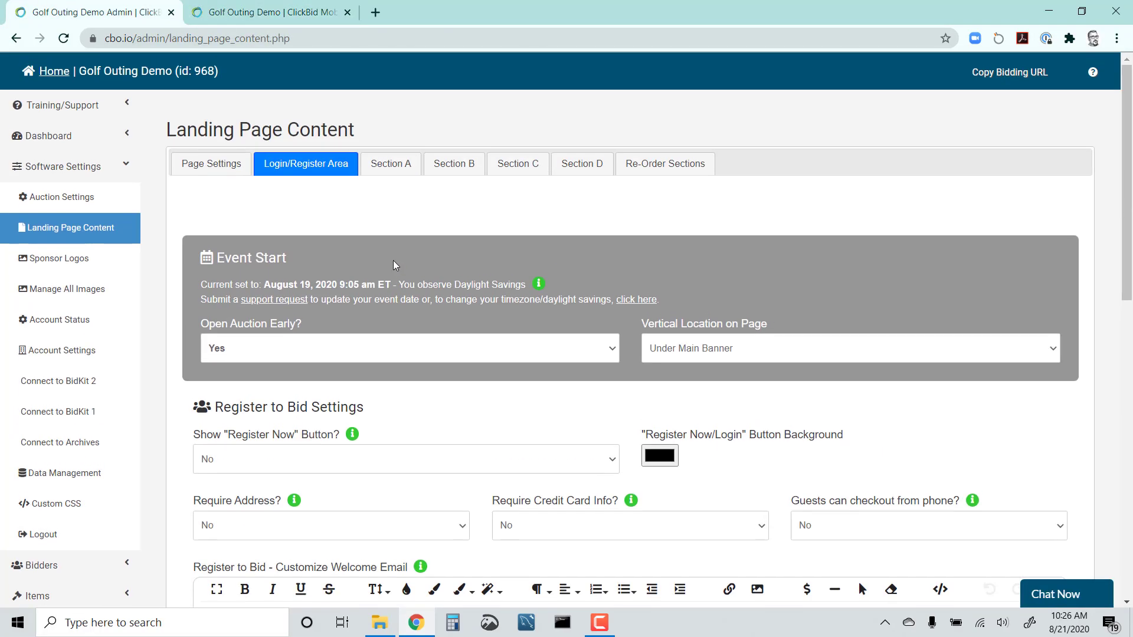
Step: Look through Section A's title, colors, background image and content in the landing page settings
left_click(391, 165)
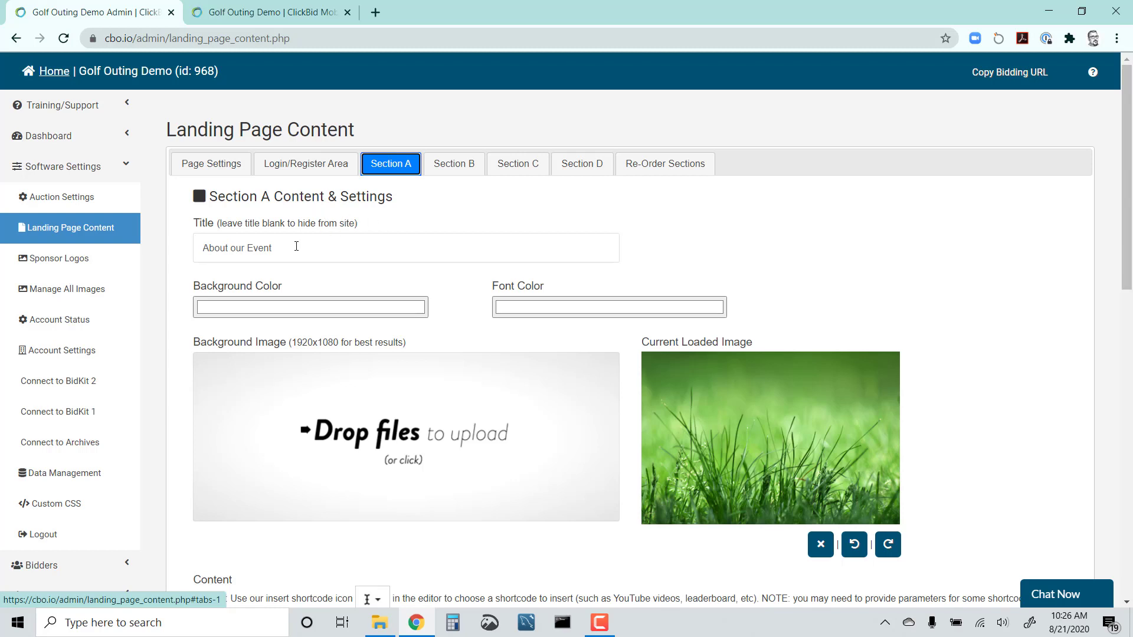
left_click(362, 246)
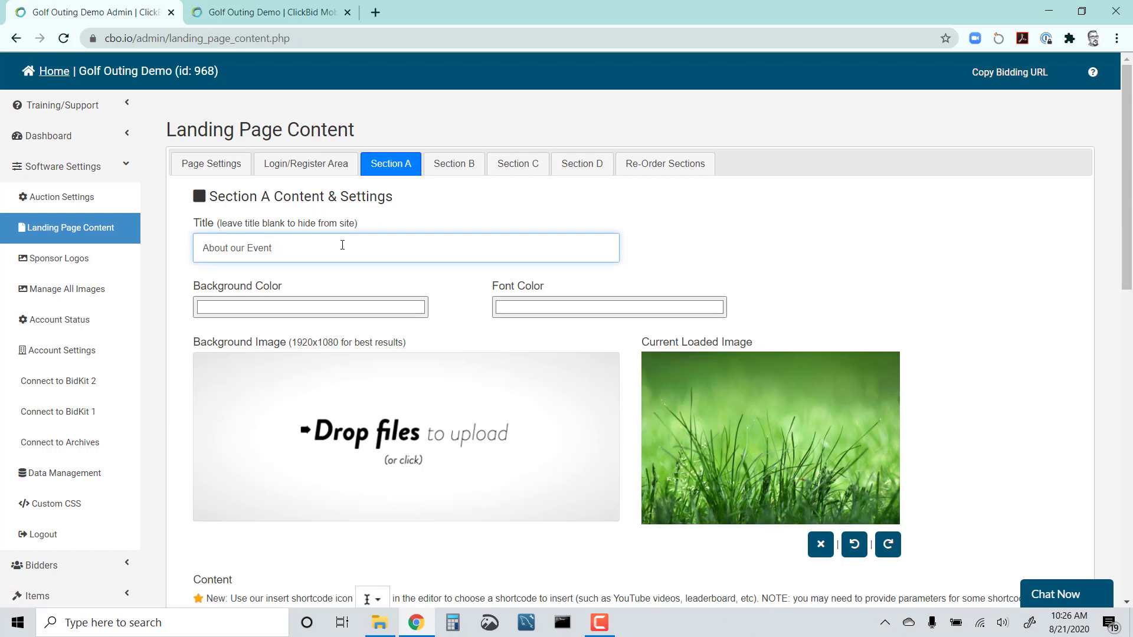
scroll(342, 245, "down", 1)
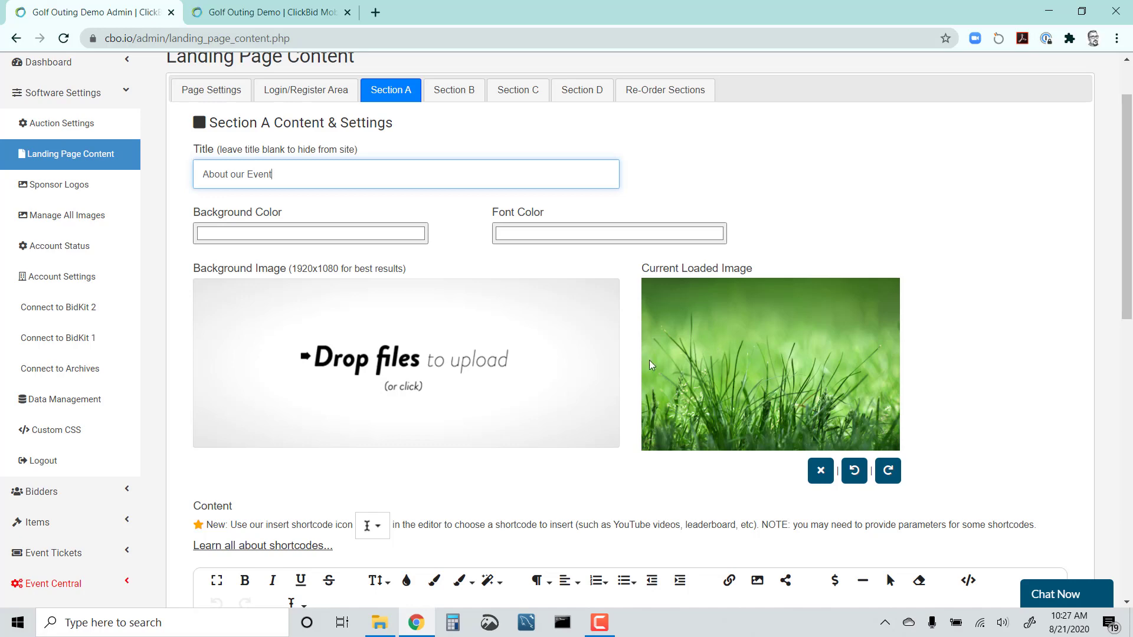
scroll(592, 327, "down", 6)
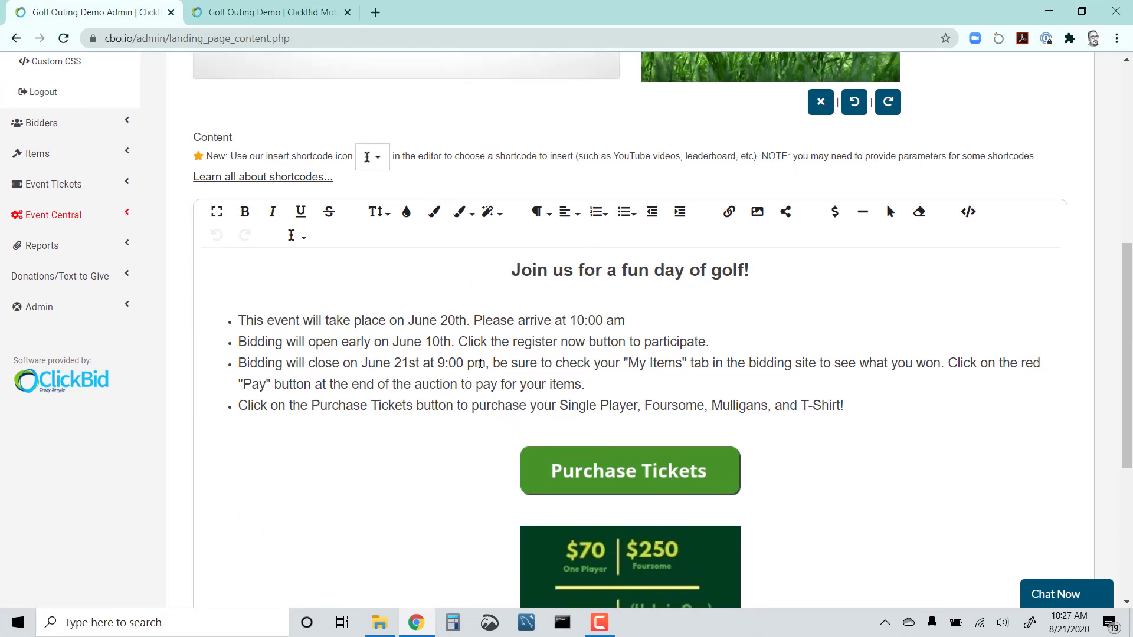
scroll(443, 354, "down", 3)
scroll(440, 346, "down", 3)
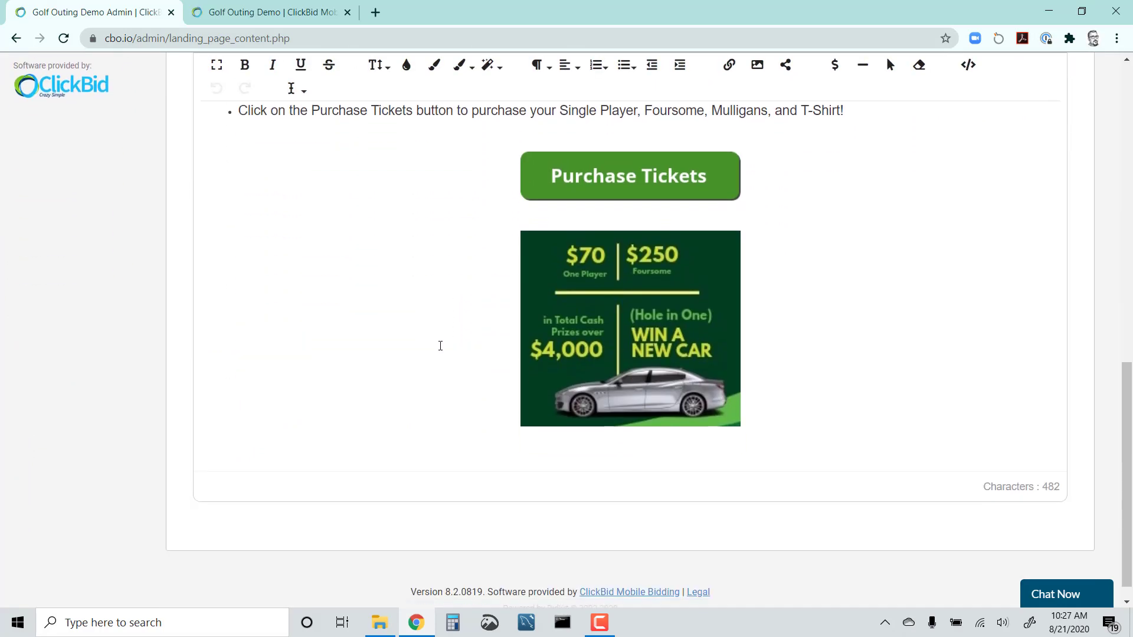
scroll(428, 346, "up", 5)
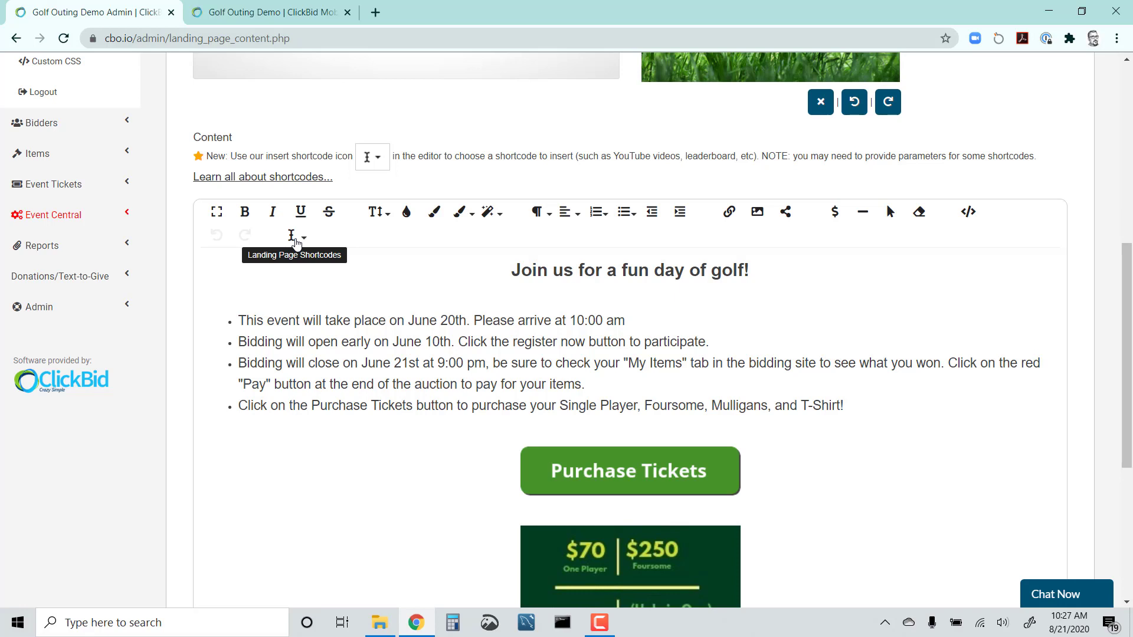
Step: Look through the landing page shortcodes that can be inserted into Section A's content
left_click(294, 236)
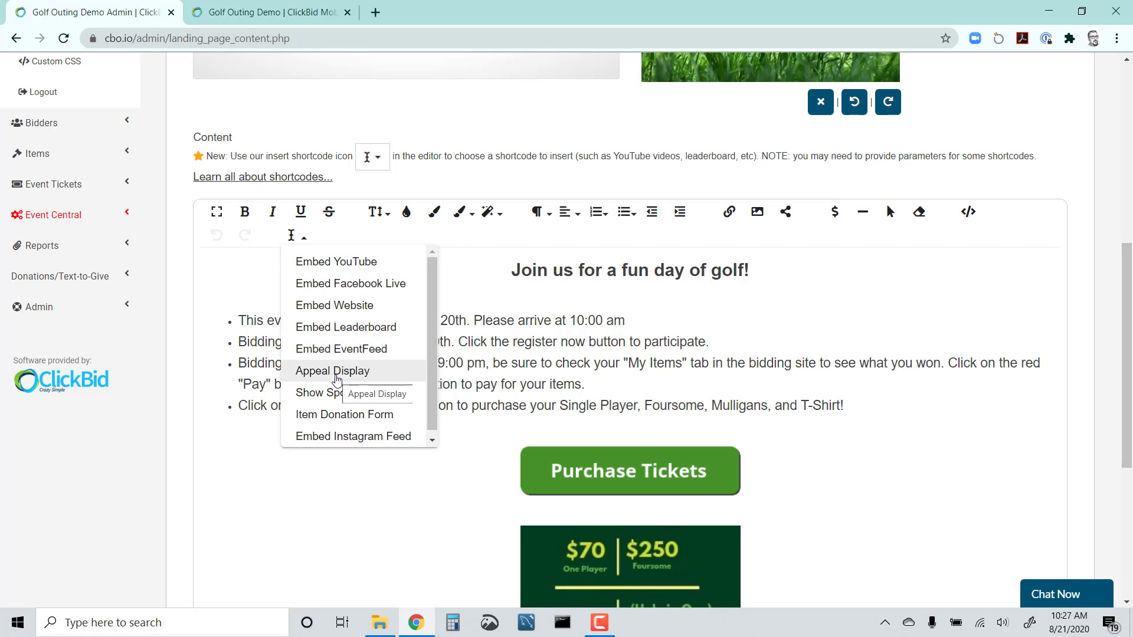
scroll(352, 400, "down", 1)
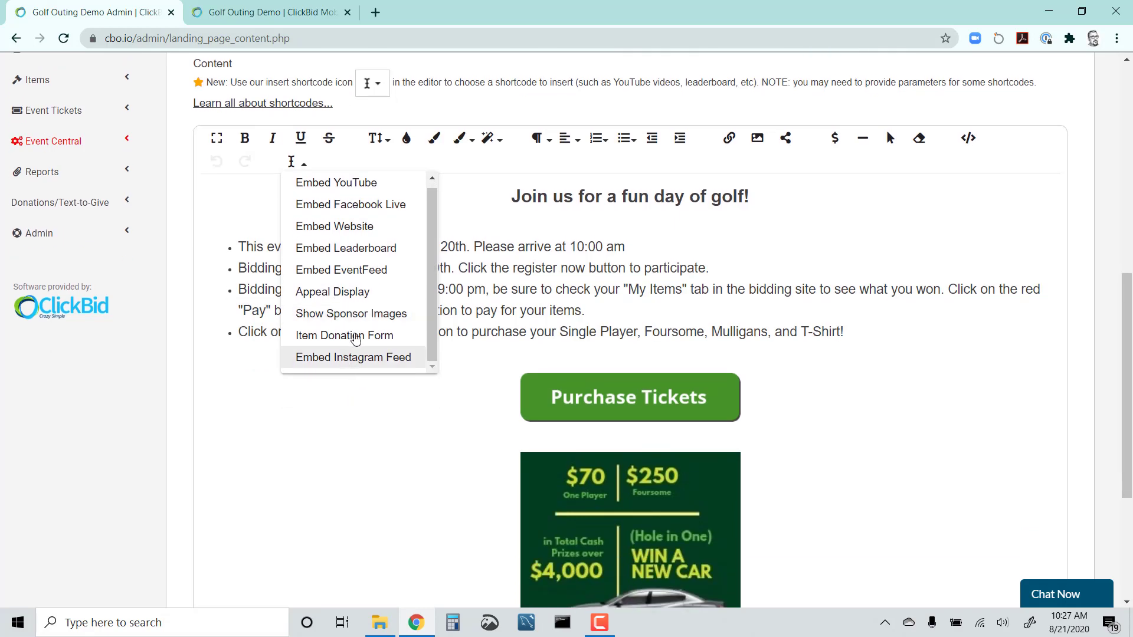
scroll(345, 262, "up", 1)
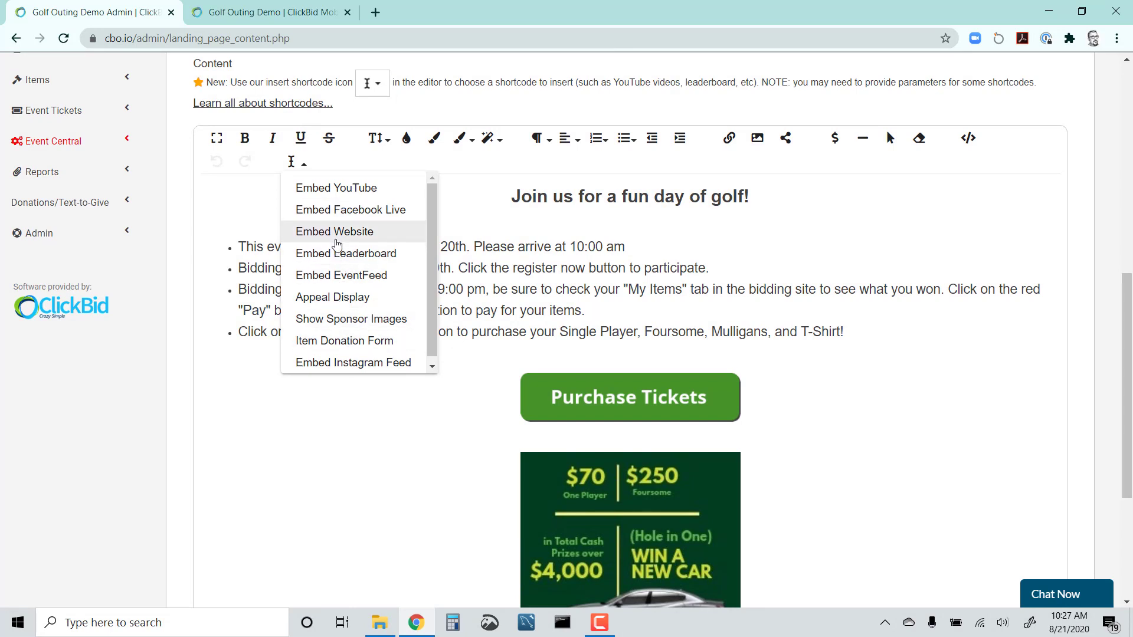
Step: Insert the Embed Leaderboard shortcode on the blank line below the "Join us for a fun day of golf!" heading in Section A
left_click(376, 209)
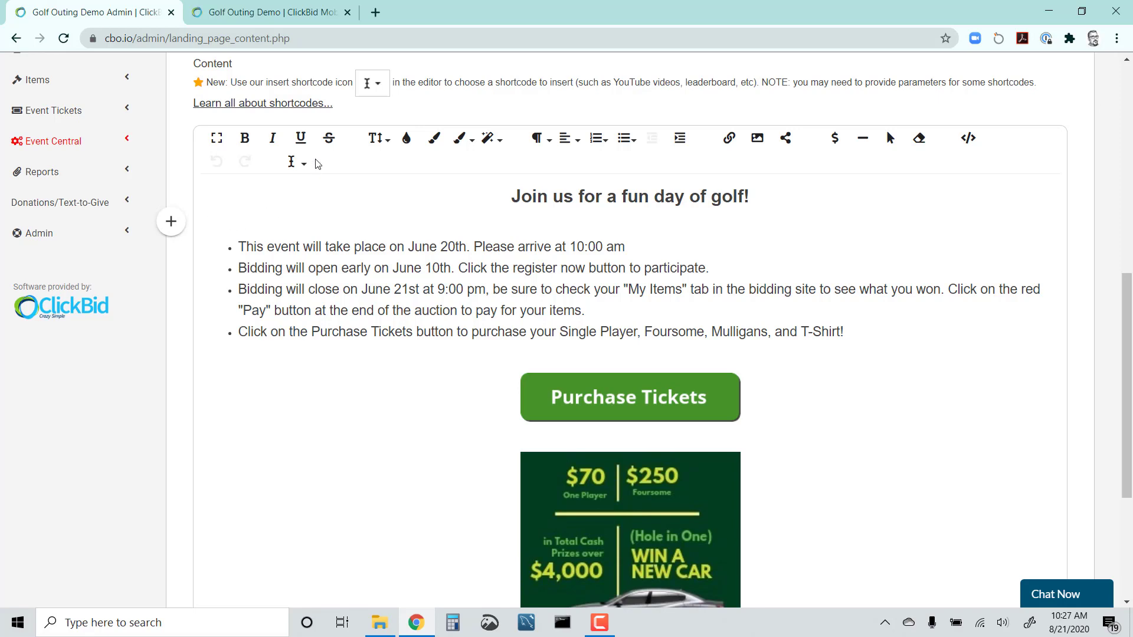
left_click(293, 160)
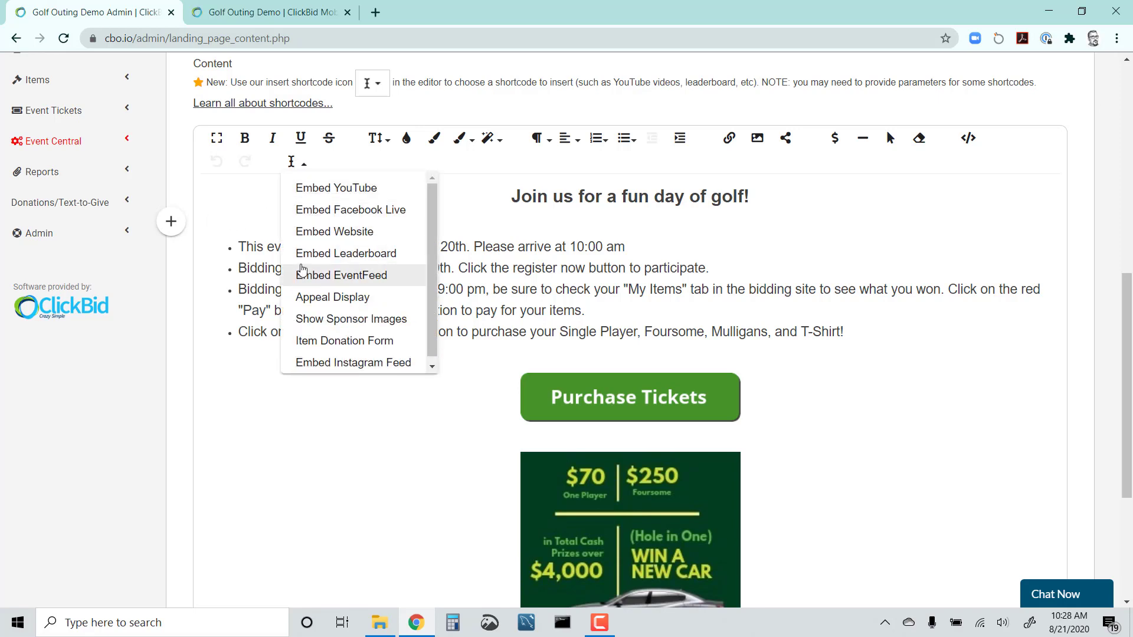
left_click(326, 253)
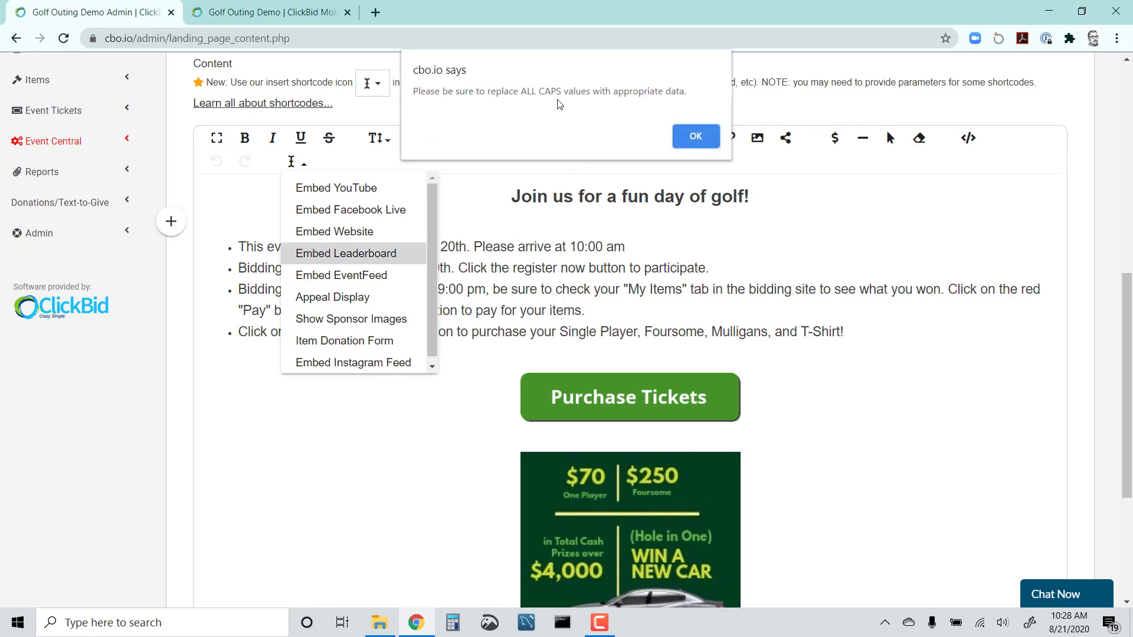
left_click(682, 136)
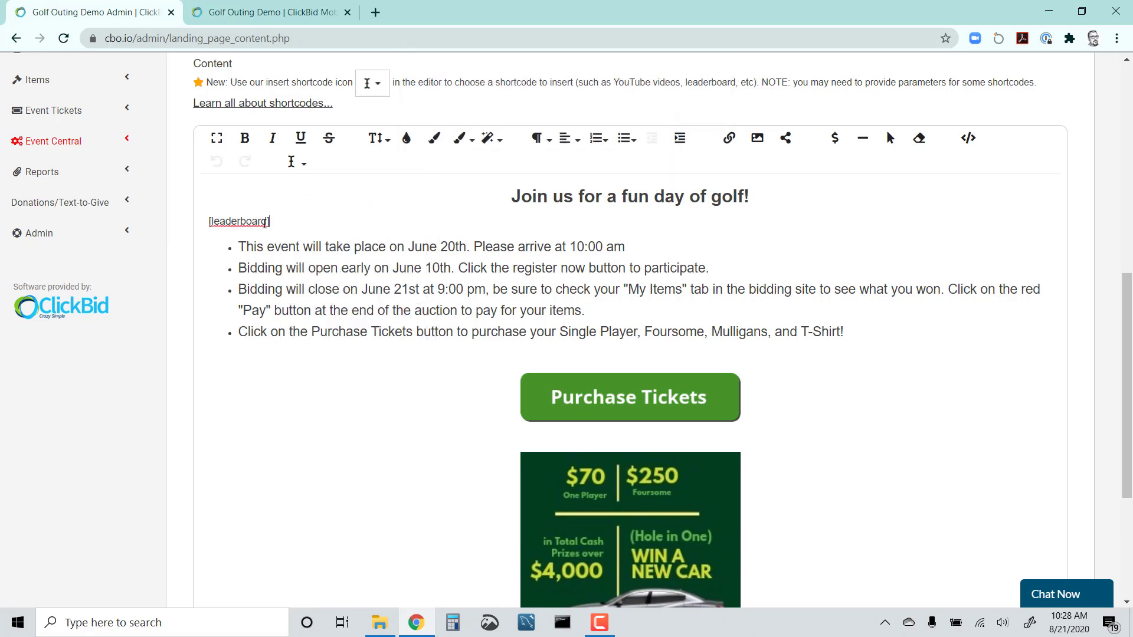
left_click_drag(209, 222, 271, 221)
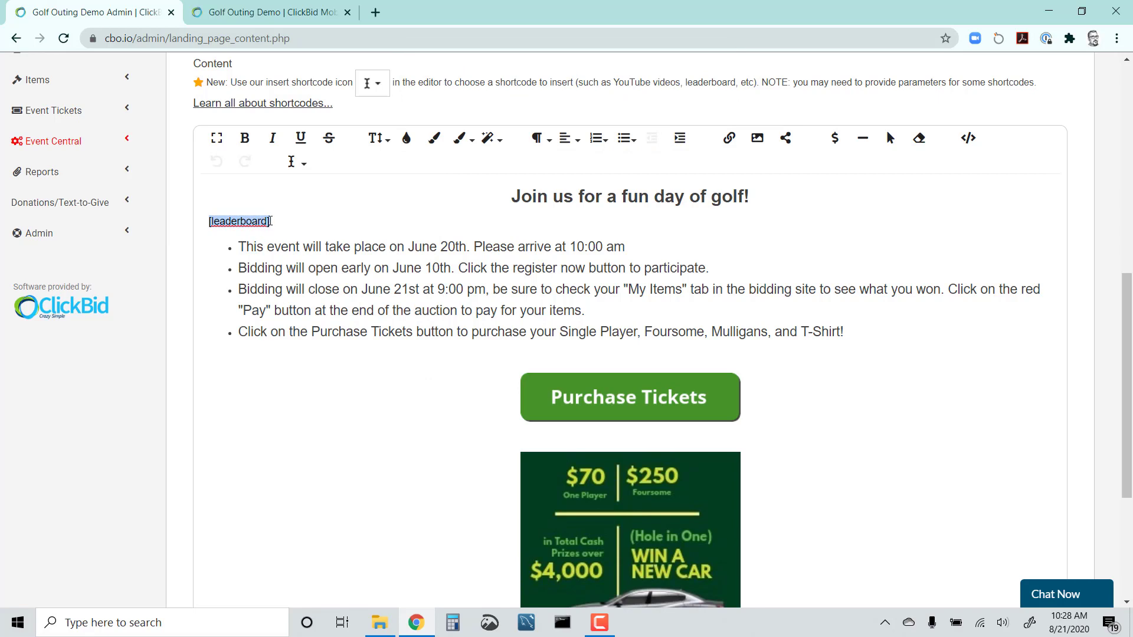
left_click(284, 222)
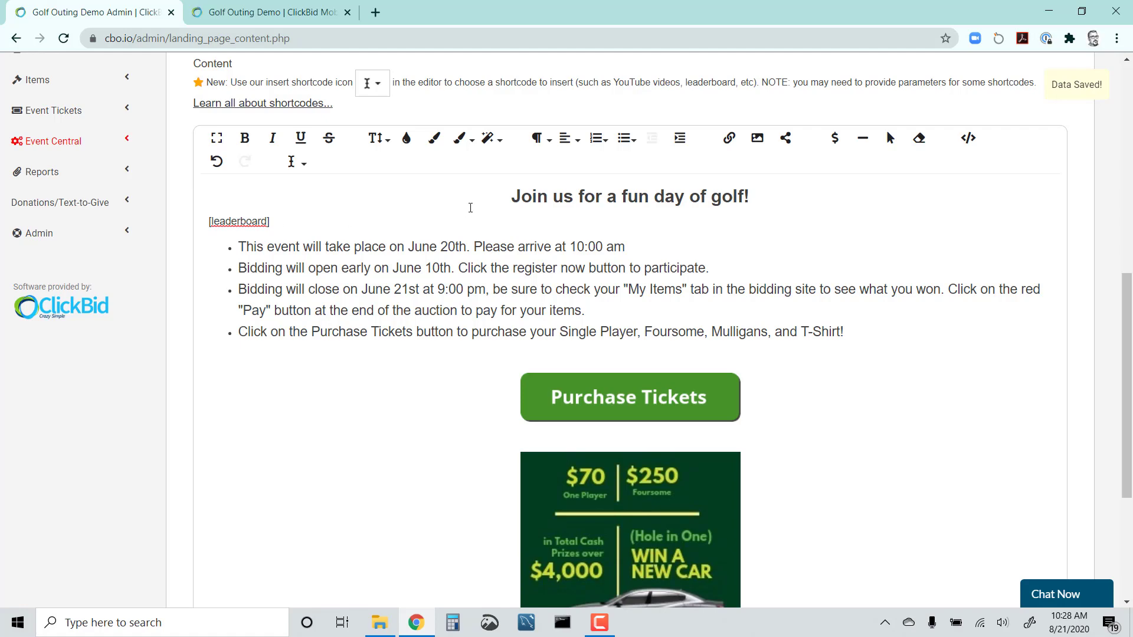
Step: Reload the public landing page and examine the embedded leaderboard in the About our Event section
left_click(269, 12)
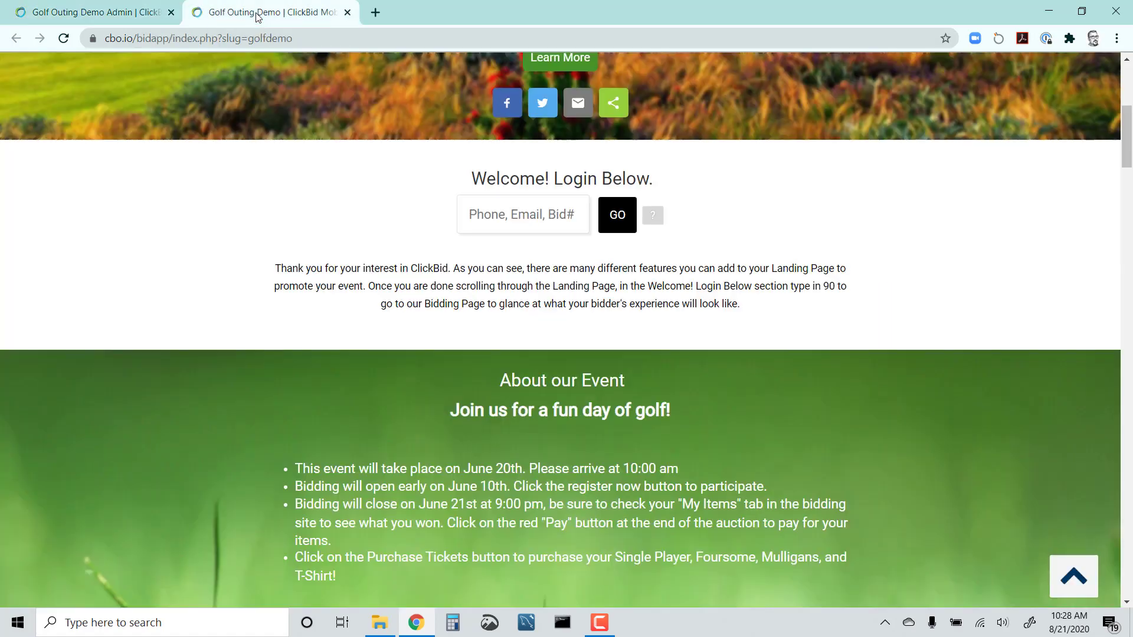
left_click(62, 41)
left_click(63, 39)
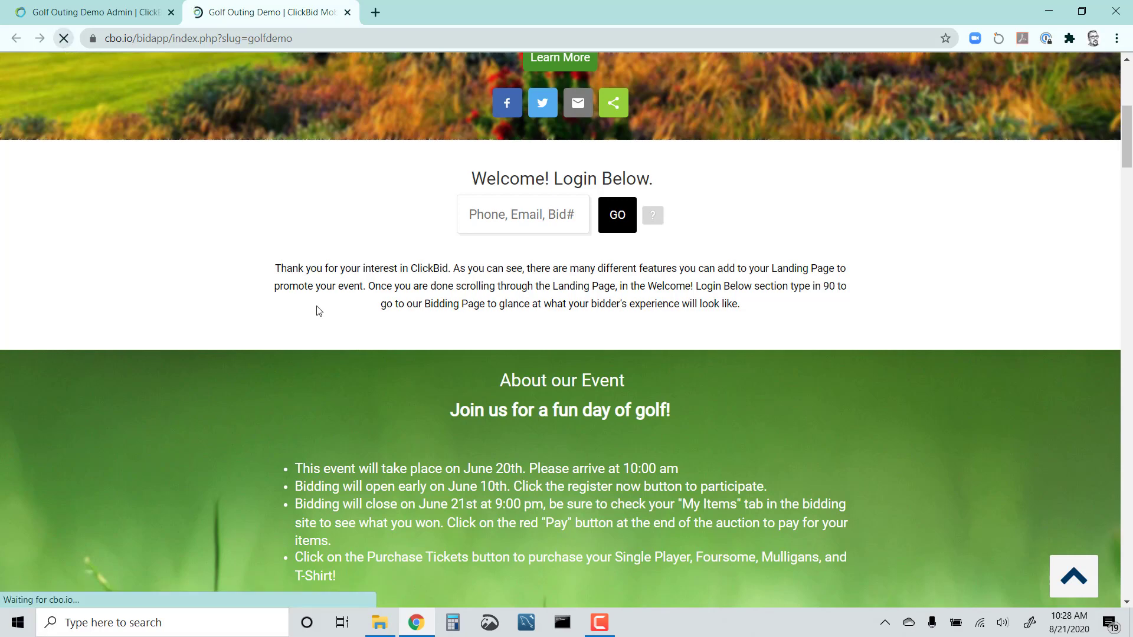
scroll(419, 373, "down", 6)
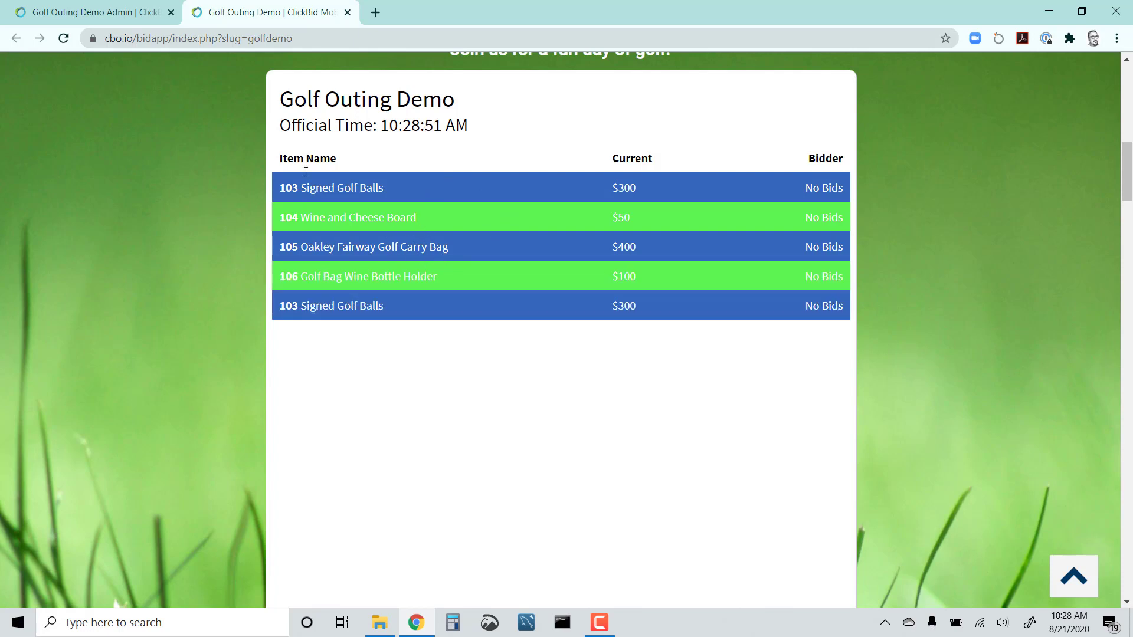
scroll(436, 283, "down", 1)
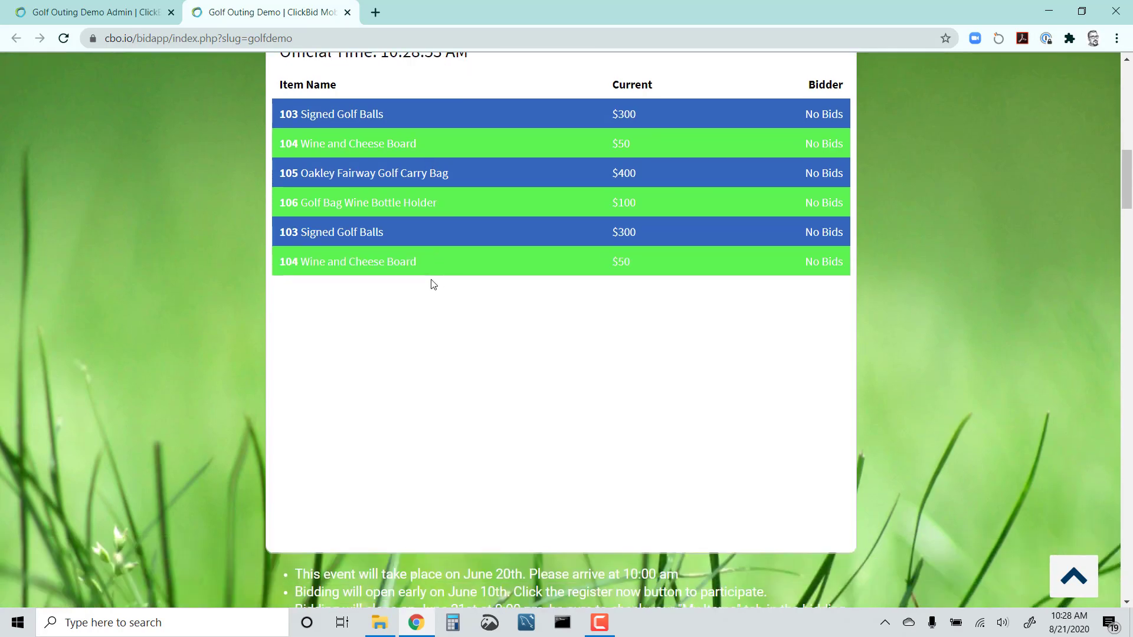
scroll(410, 279, "up", 2)
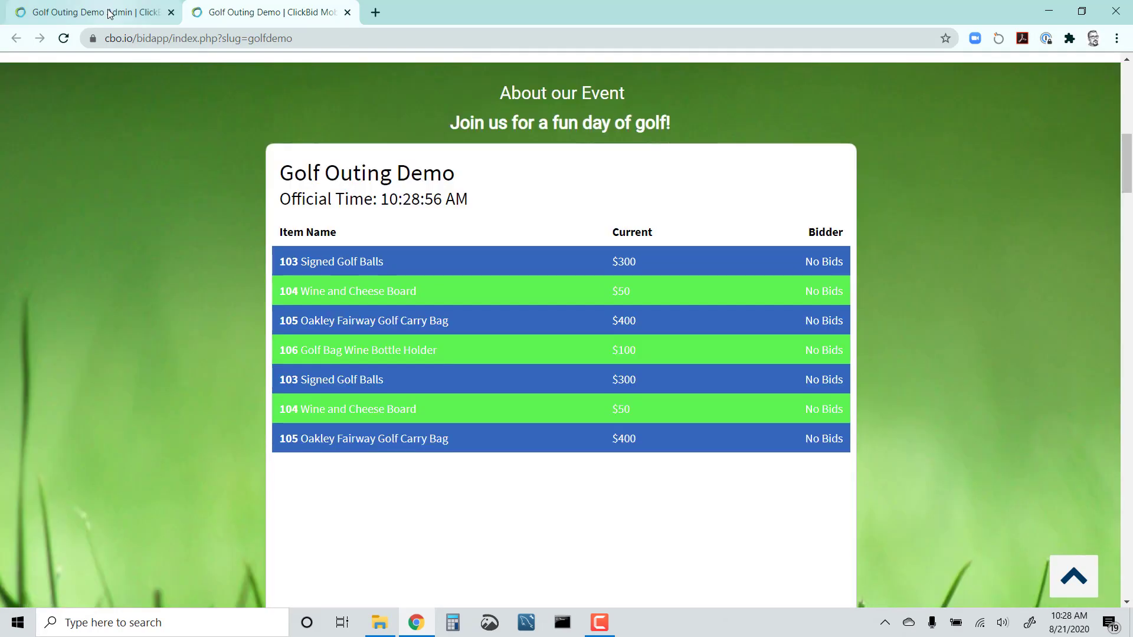
Step: Delete the [leaderboard] shortcode from Section A's content in the landing page settings
left_click(109, 13)
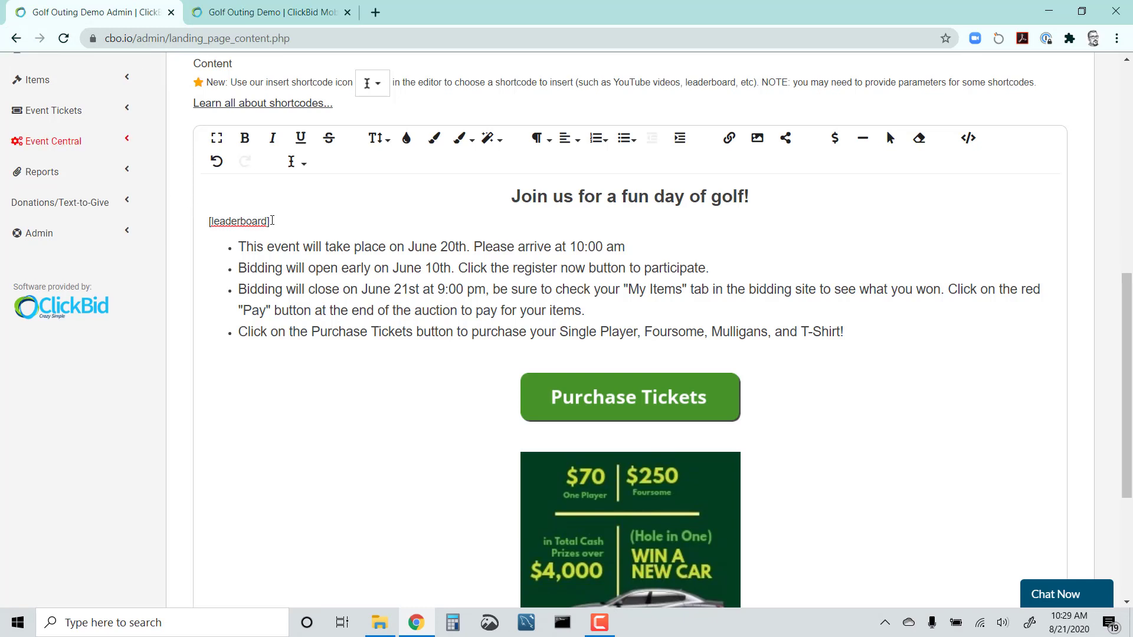
left_click_drag(268, 224, 195, 216)
key("BackSpace")
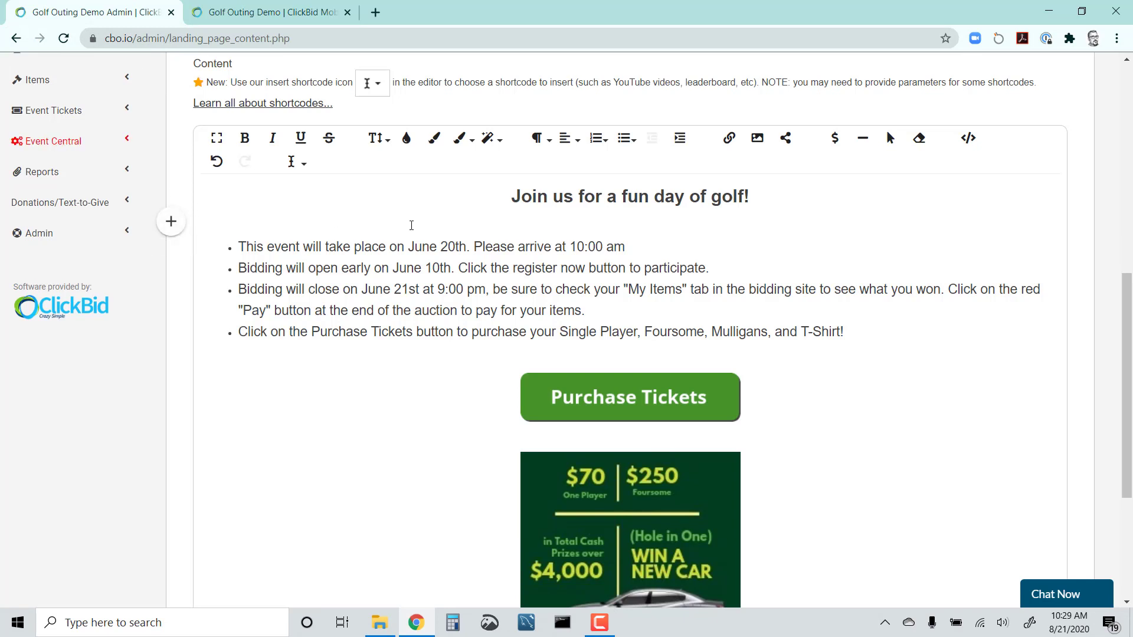
Step: Review the shortcode choices and examine the donation appeal, EventStream video and Instagram feed examples on the public landing page
left_click(295, 161)
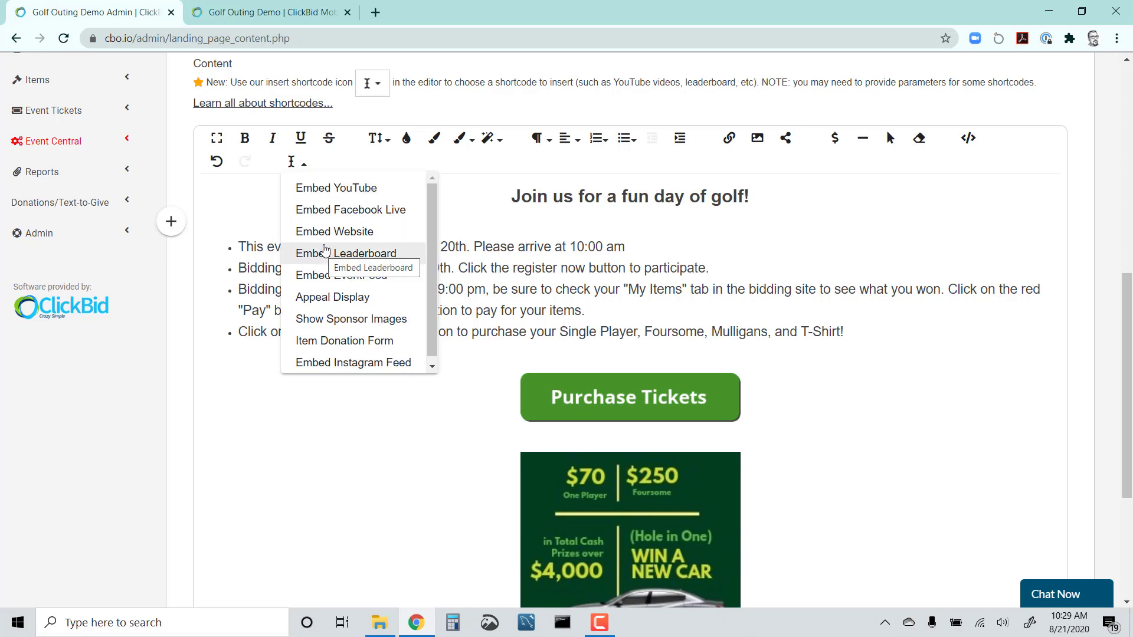
scroll(331, 324, "down", 1)
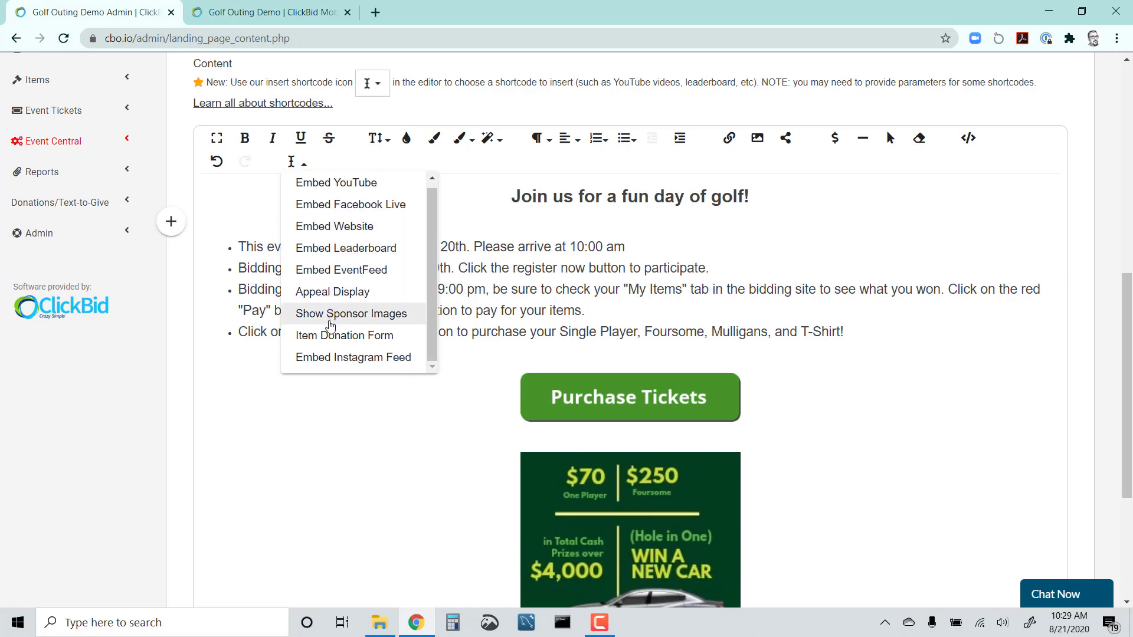
left_click(248, 225)
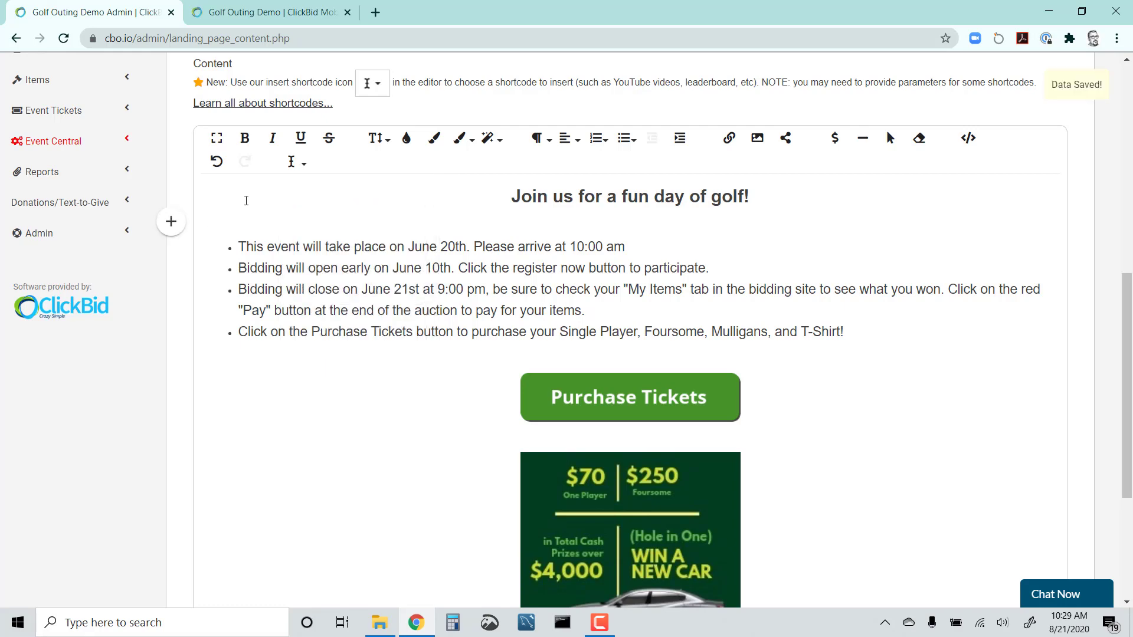
left_click(272, 15)
scroll(218, 216, "down", 15)
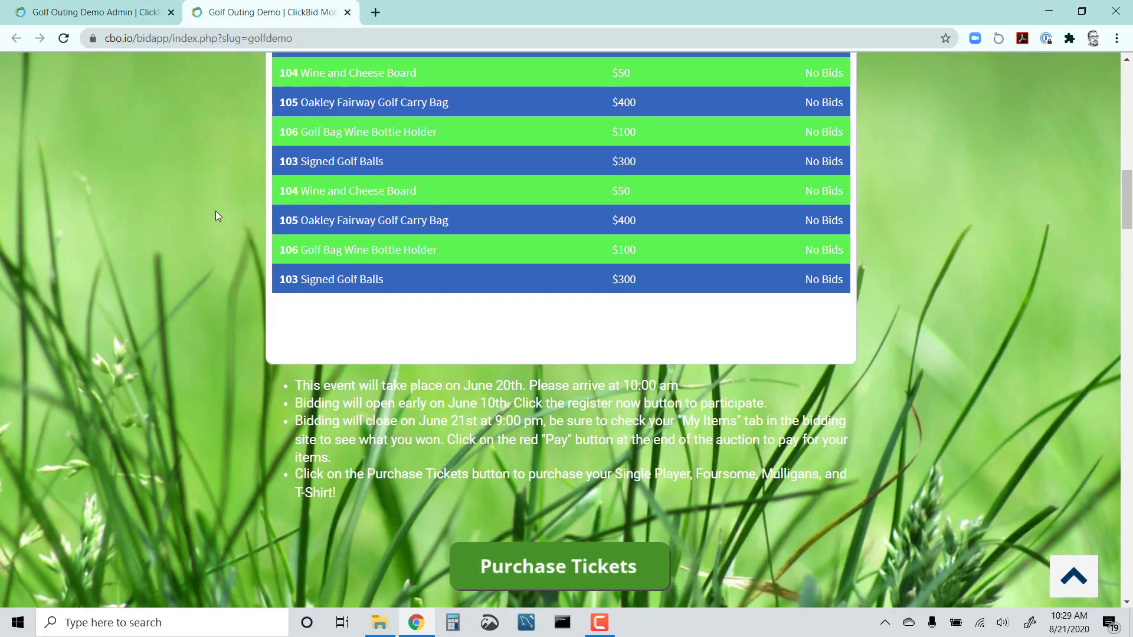
scroll(216, 210, "down", 7)
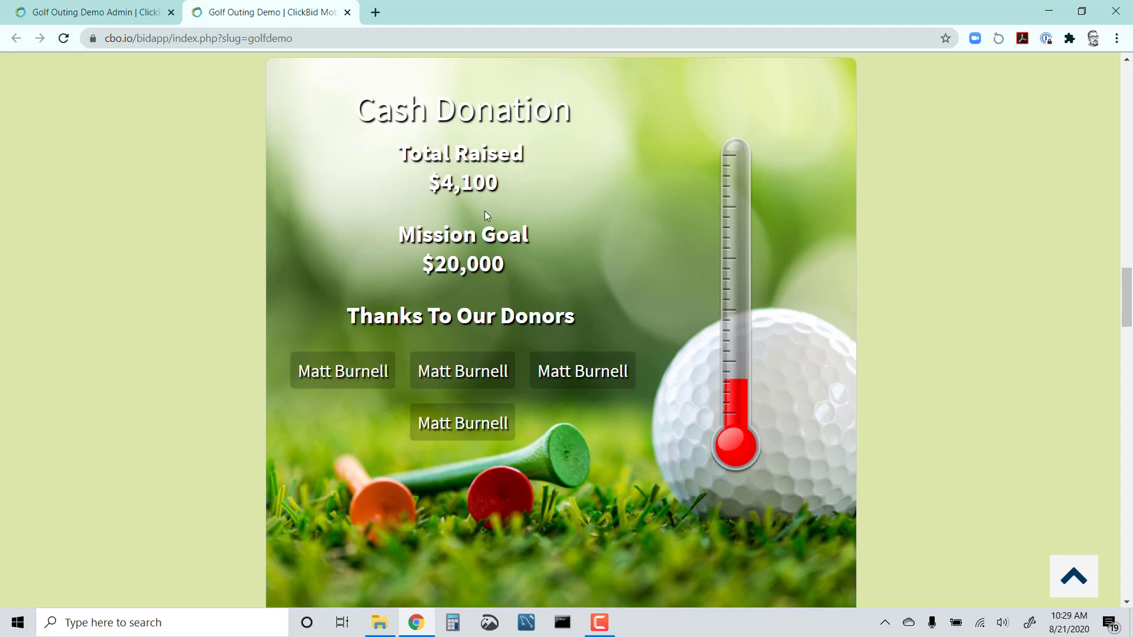
scroll(436, 239, "down", 10)
scroll(430, 241, "down", 15)
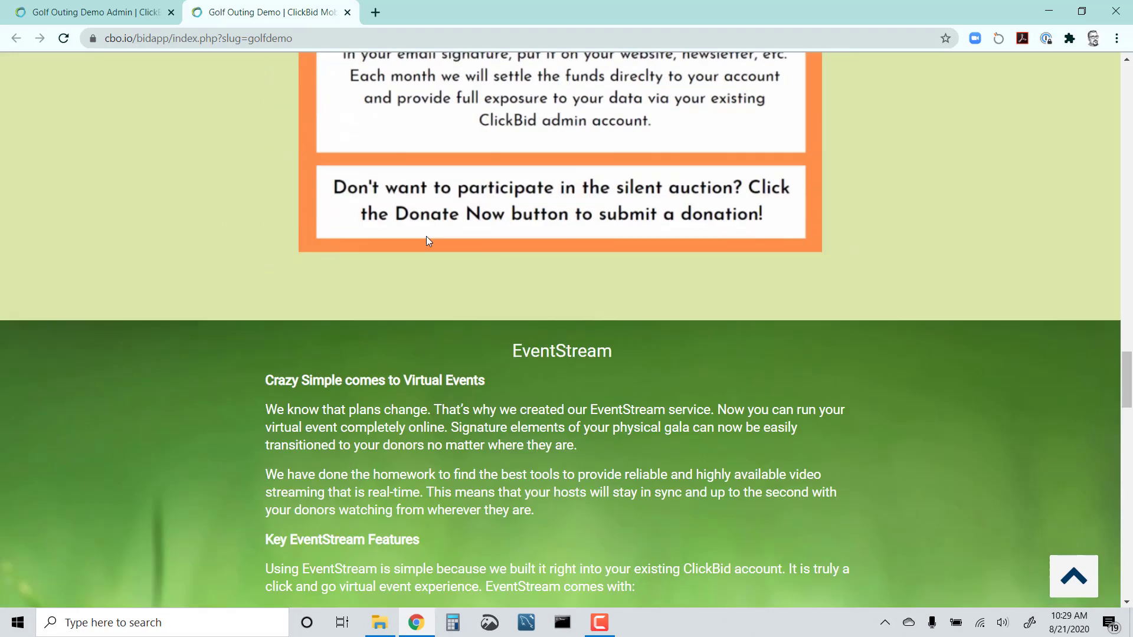
scroll(423, 236, "down", 3)
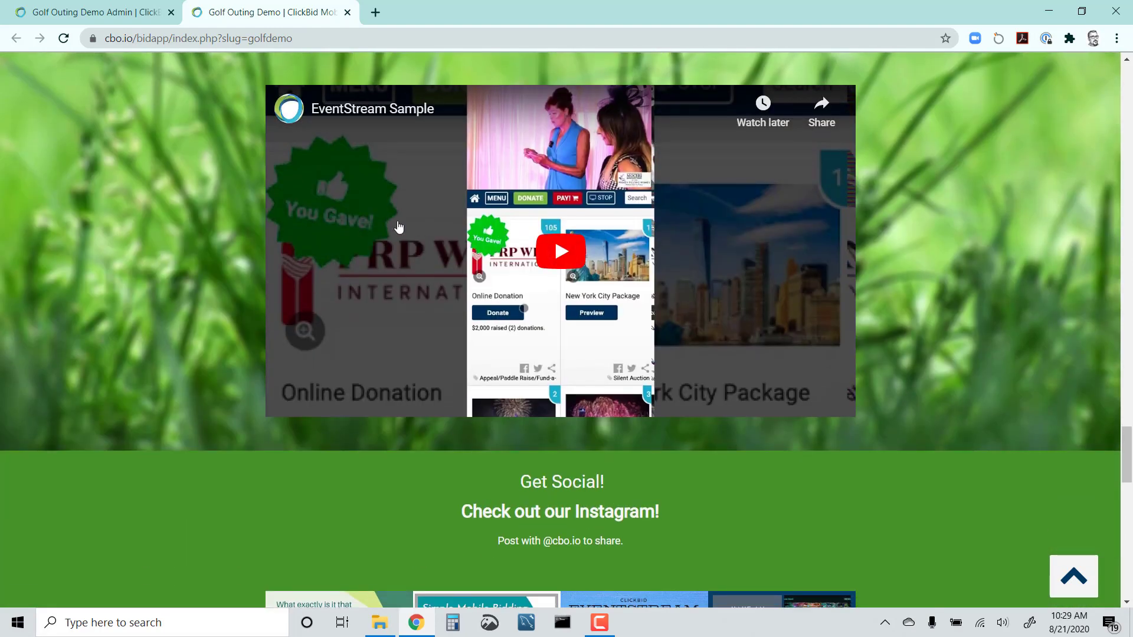
scroll(169, 242, "down", 4)
scroll(166, 242, "down", 2)
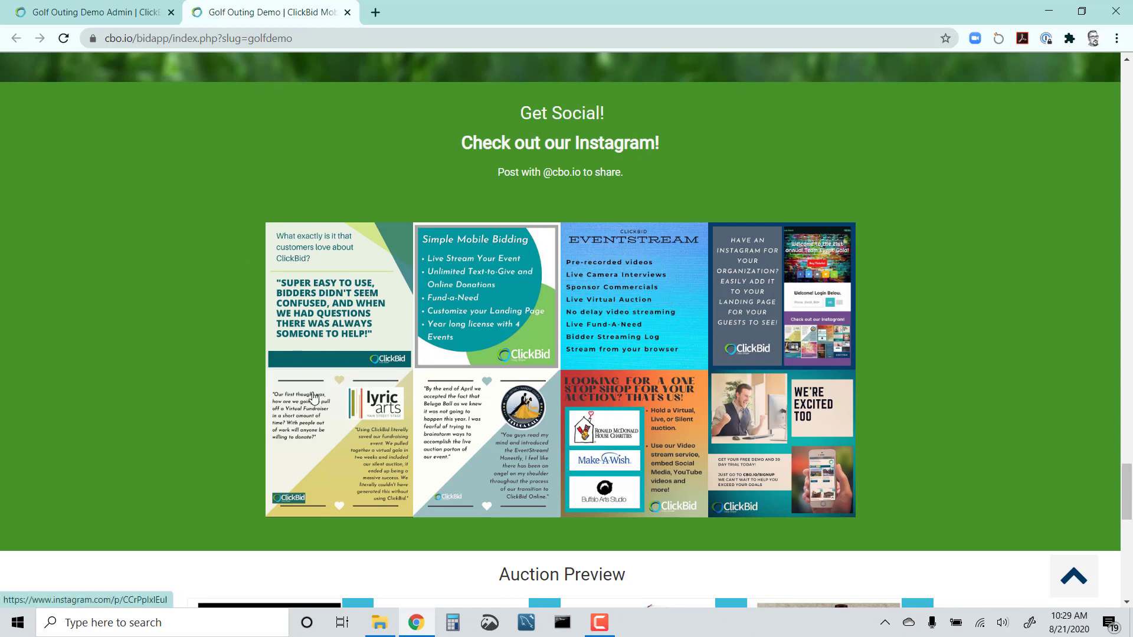
Step: Return to the landing page settings and look through the content and settings of Sections B, C and D
left_click(147, 12)
scroll(435, 190, "up", 9)
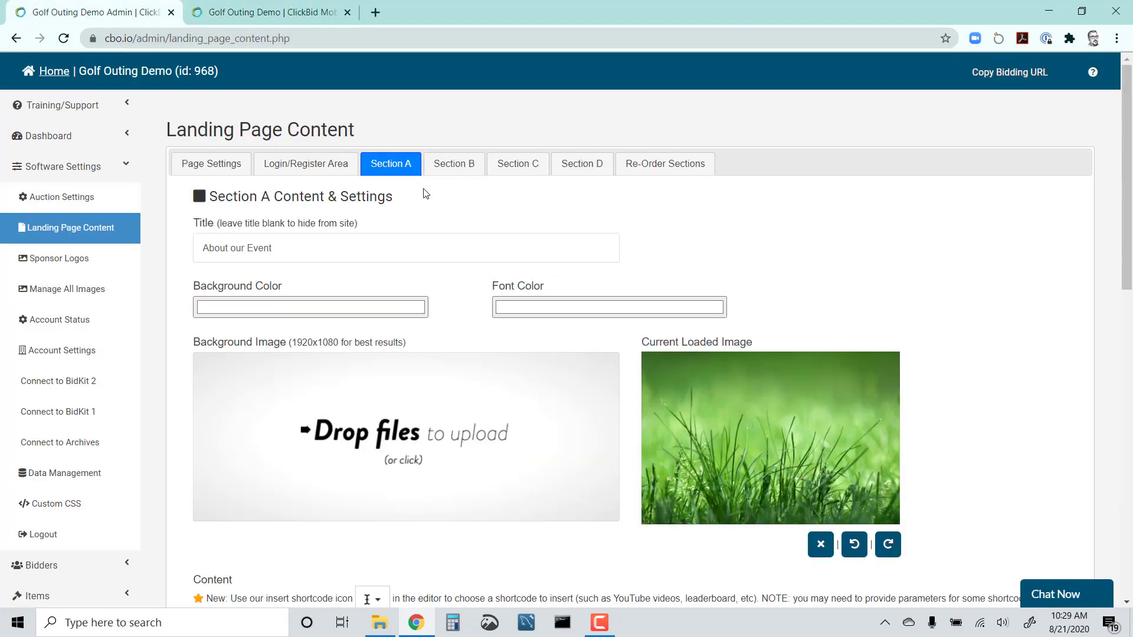
left_click(453, 177)
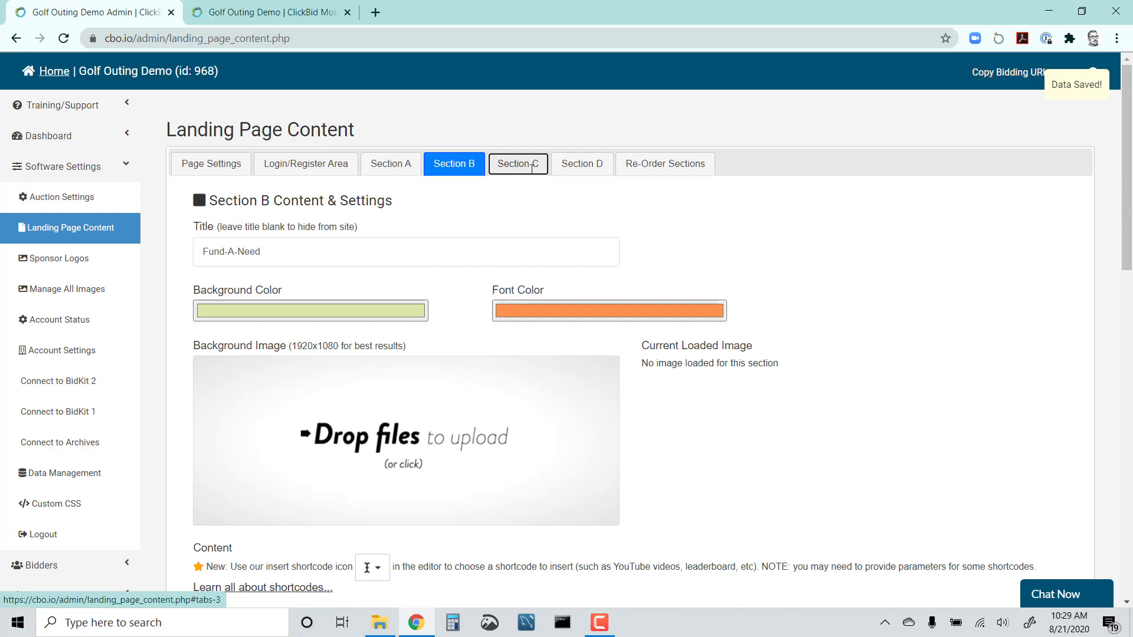
left_click(516, 164)
left_click(571, 168)
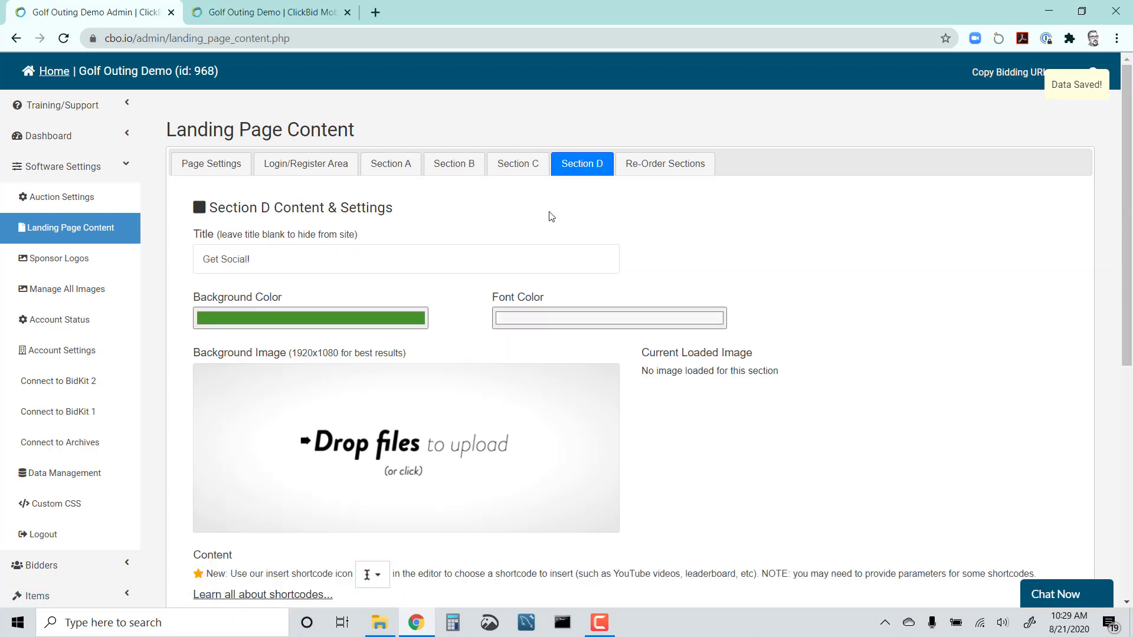
Step: In the section re-ordering settings, try moving About our Event to B and set it back to A
left_click(651, 172)
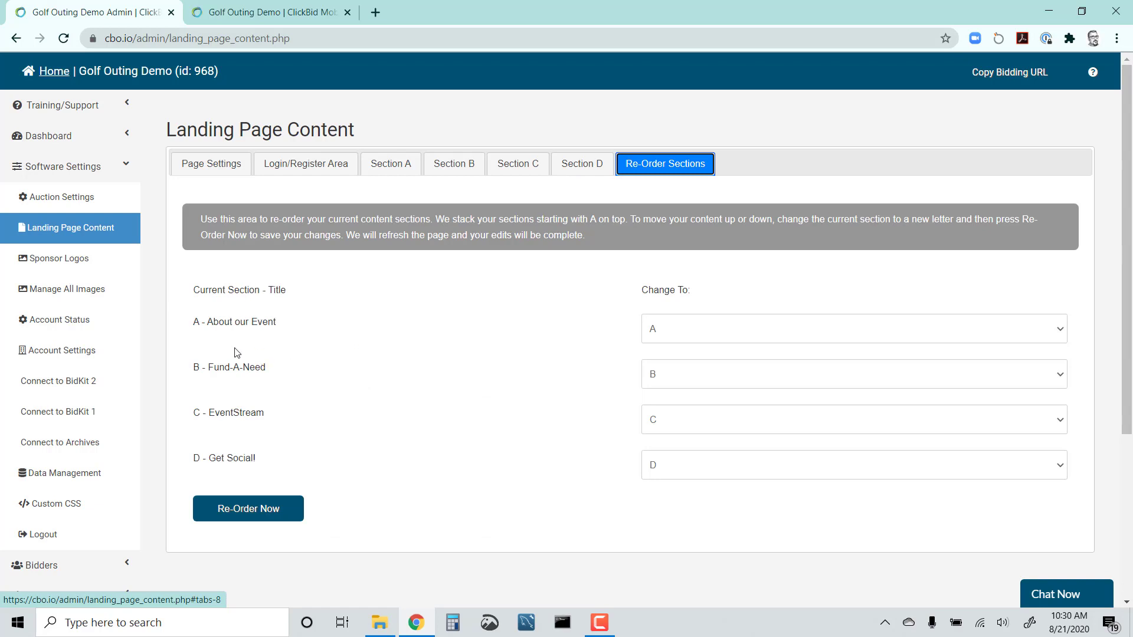
left_click(681, 333)
left_click(674, 378)
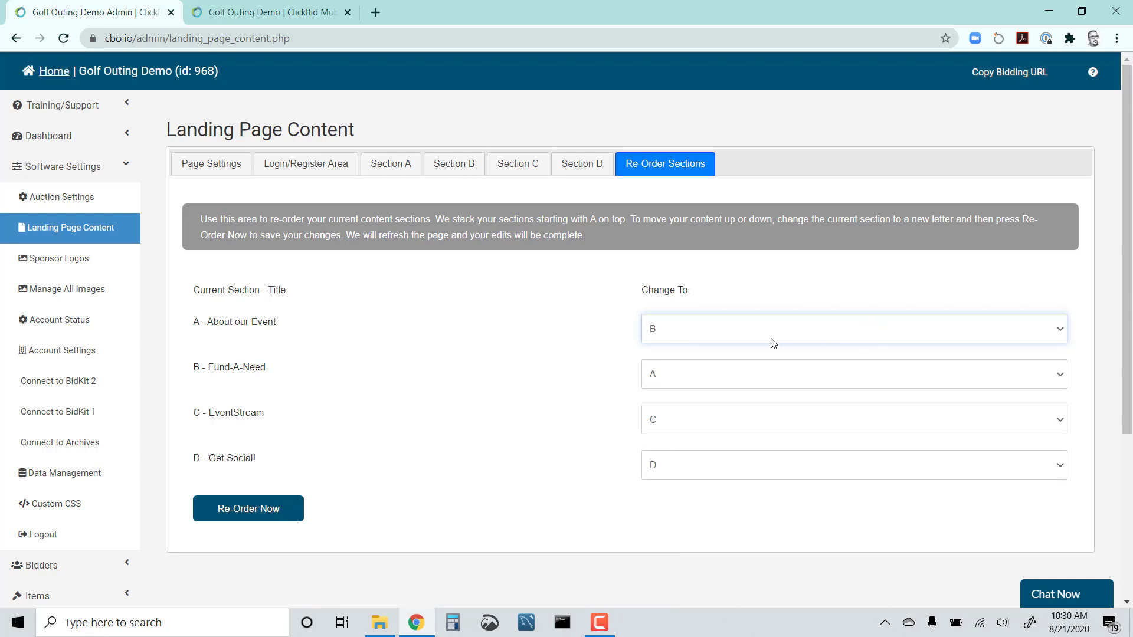
left_click(706, 340)
left_click(692, 352)
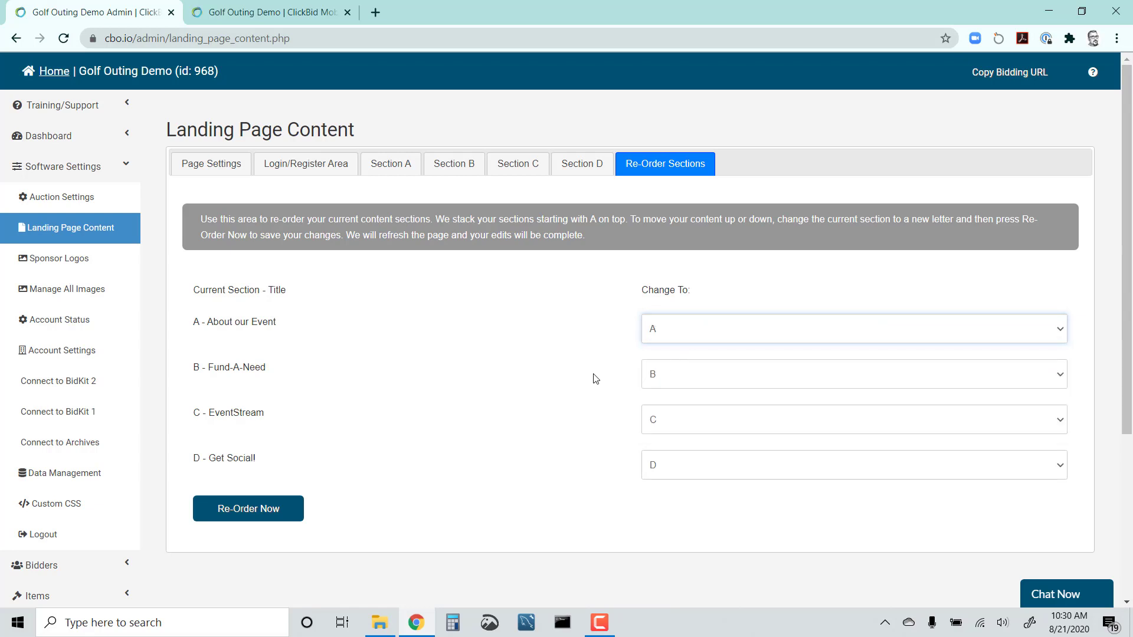